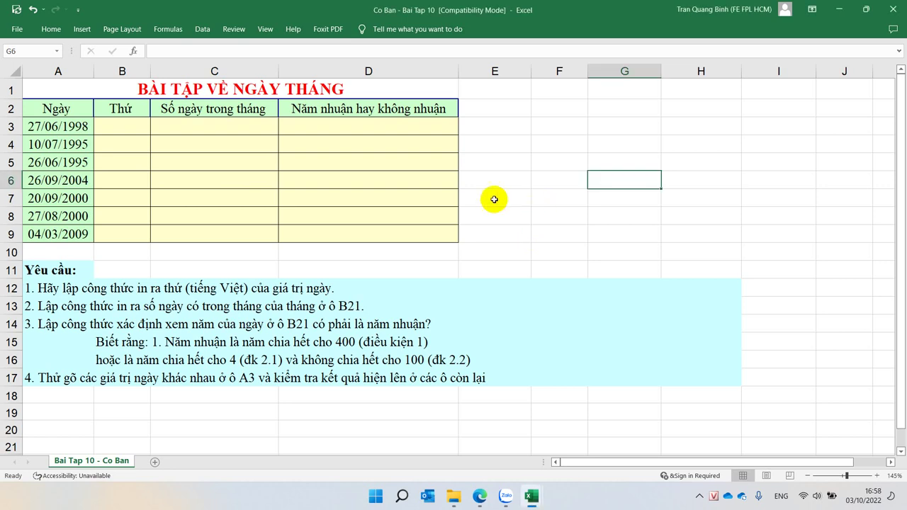
# Step: Enter =WEEKDAY(A3) in B3 to get the first date's weekday number
pyautogui.click(105, 128)
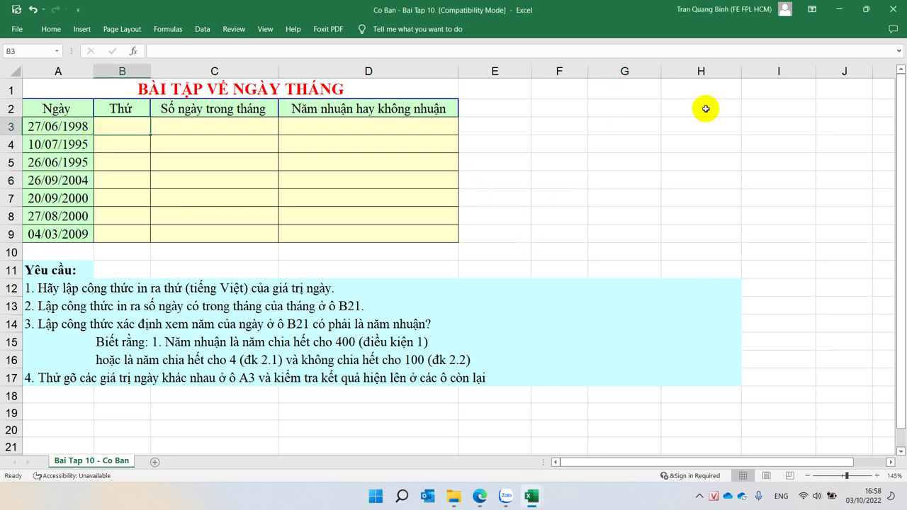
pyautogui.write('=')
pyautogui.write('w')
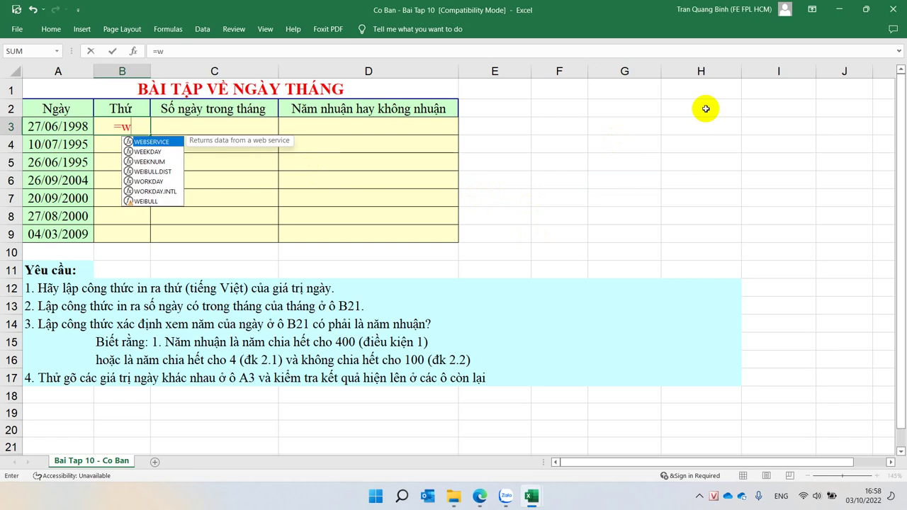
pyautogui.doubleClick(144, 152)
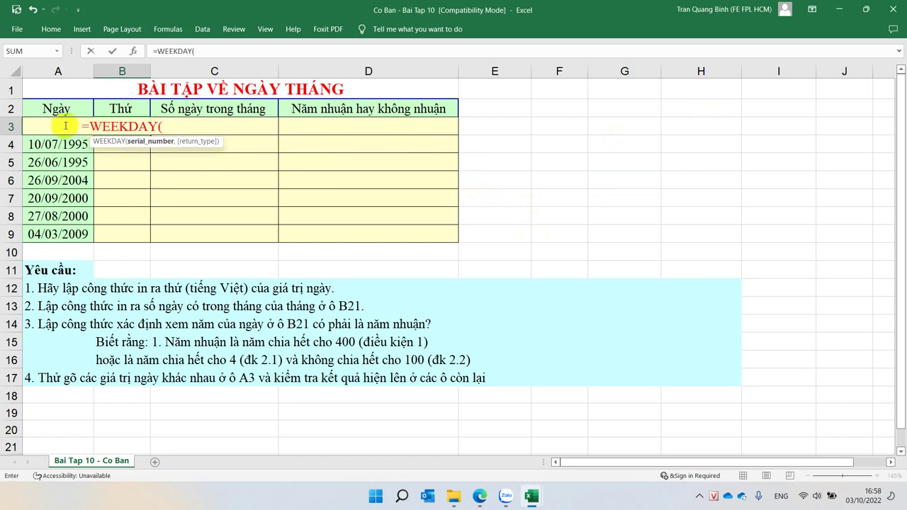
pyautogui.click(45, 134)
pyautogui.press('Return')
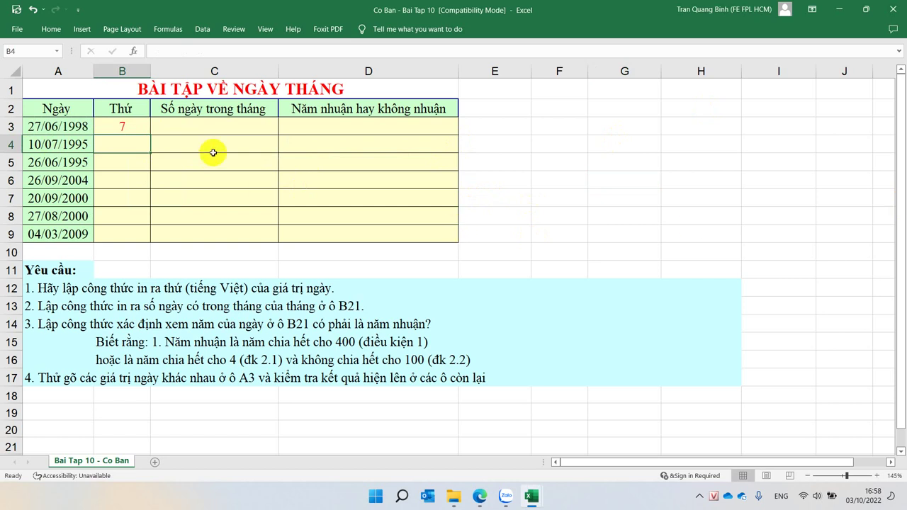
# Step: Fill the WEEKDAY formula from B3 down to B9
pyautogui.click(126, 128)
pyautogui.doubleClick(150, 136)
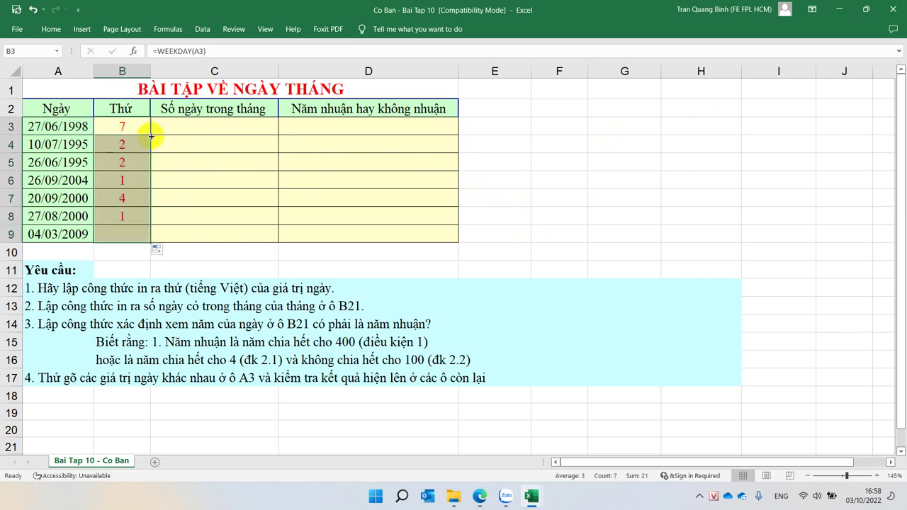
pyautogui.click(130, 213)
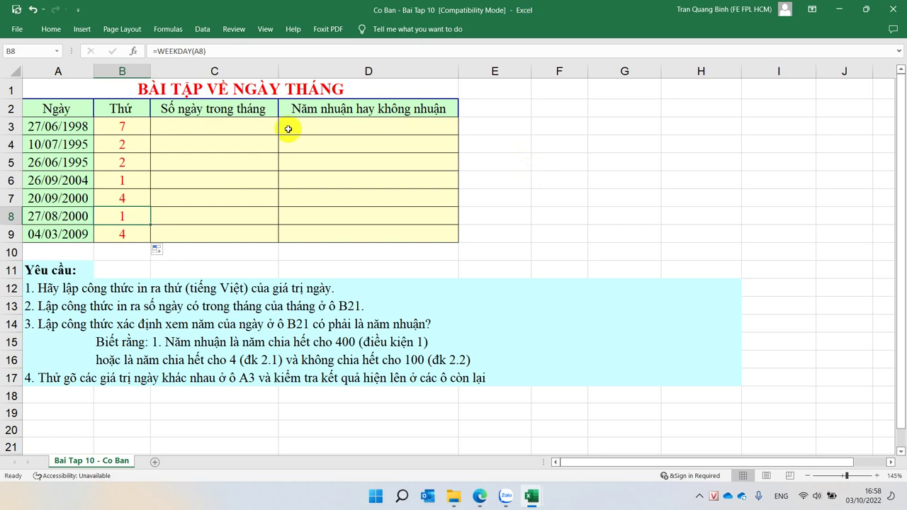
pyautogui.click(180, 124)
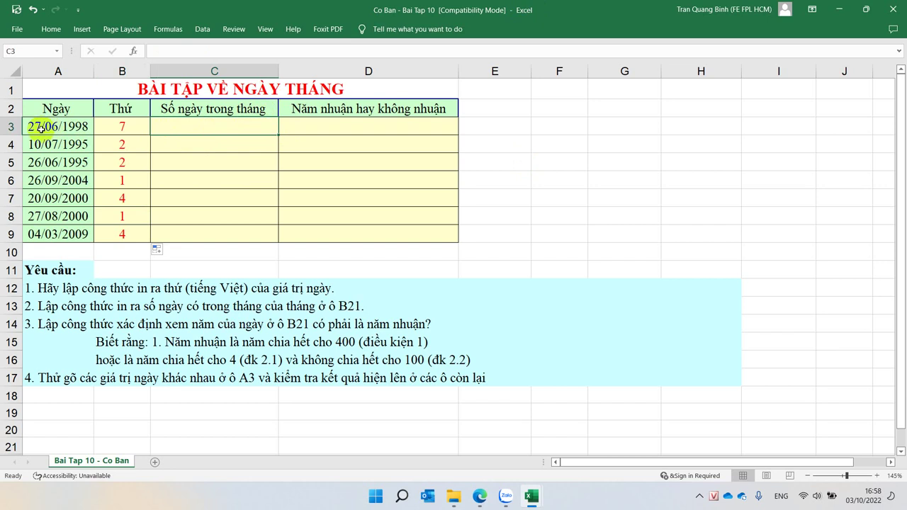
# Step: Enter =EOMONTH(A3,0) in helper cell F3
pyautogui.click(579, 129)
pyautogui.write('=')
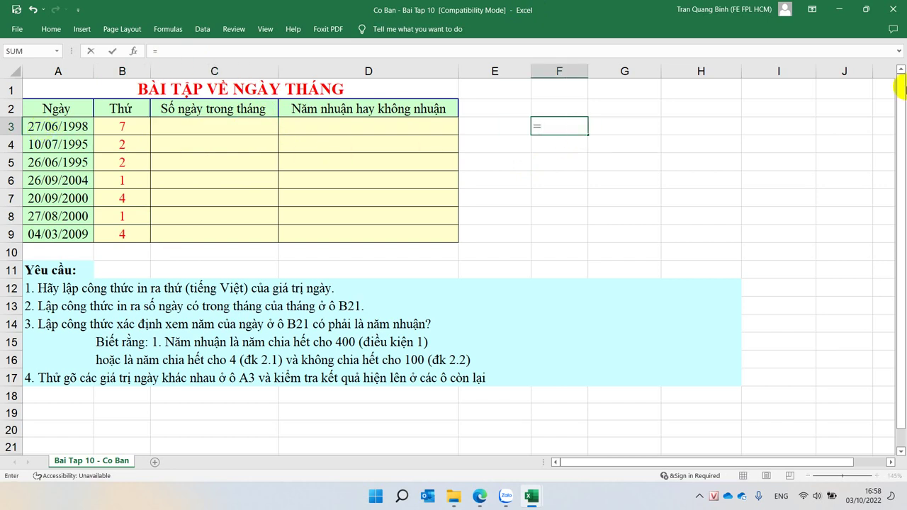
pyautogui.write('e')
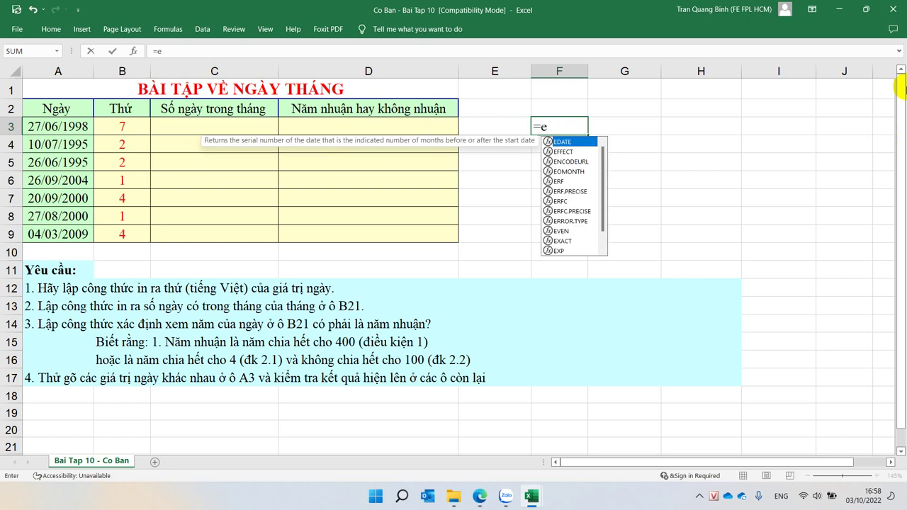
pyautogui.write('om')
pyautogui.press('Tab')
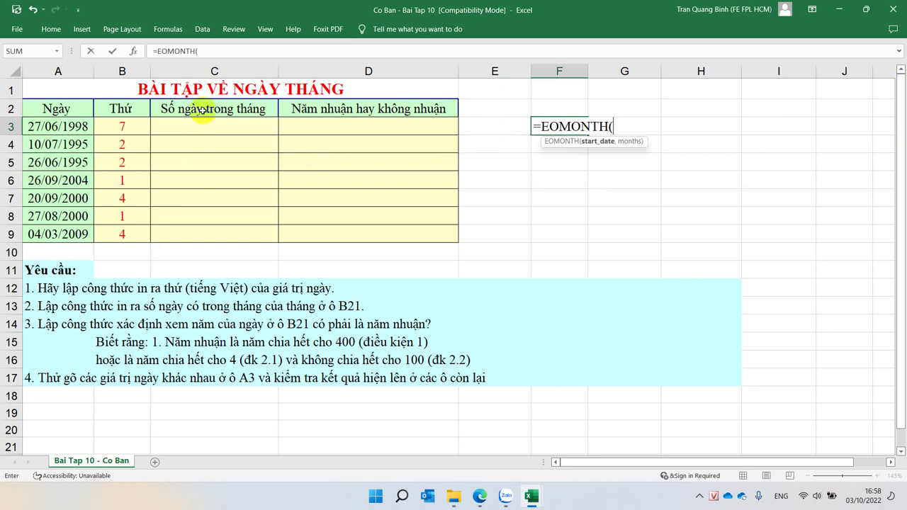
pyautogui.click(57, 128)
pyautogui.write(',')
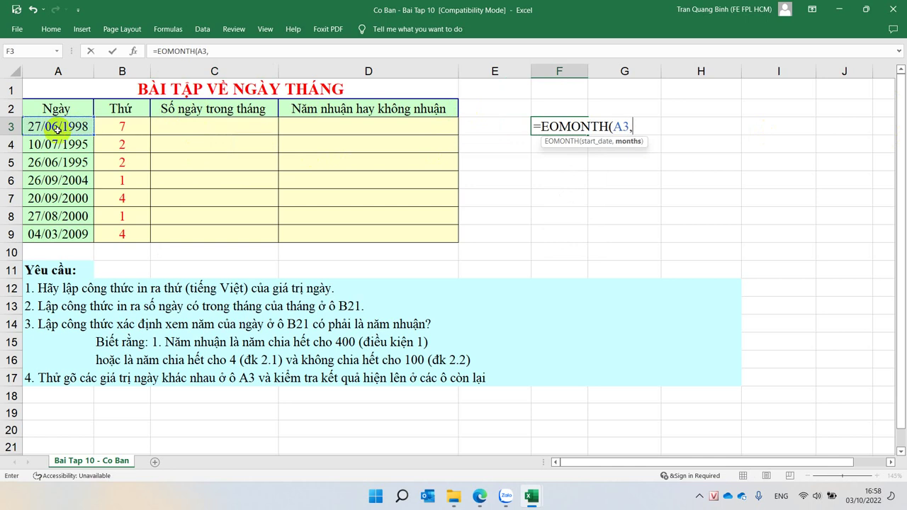
pyautogui.write('0')
pyautogui.press('Return')
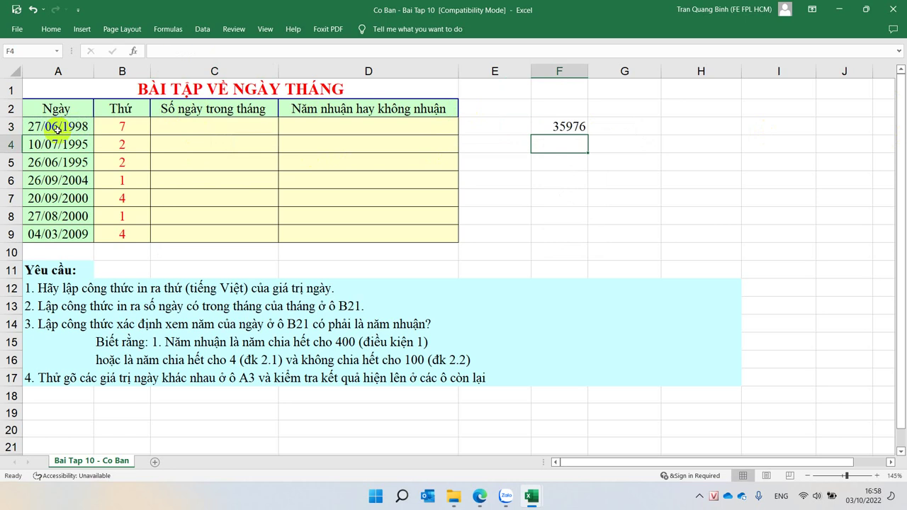
# Step: Format F3's month-end result as Short Date
pyautogui.click(541, 127)
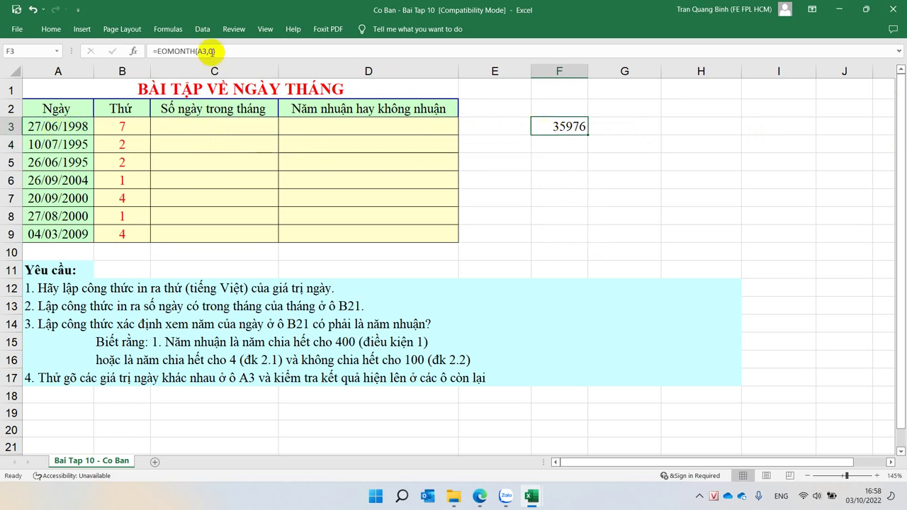
pyautogui.click(50, 29)
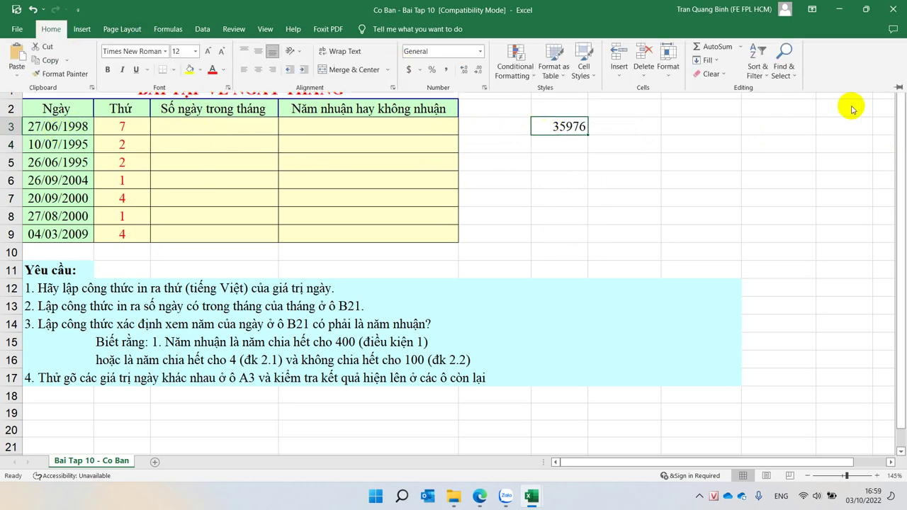
pyautogui.click(480, 51)
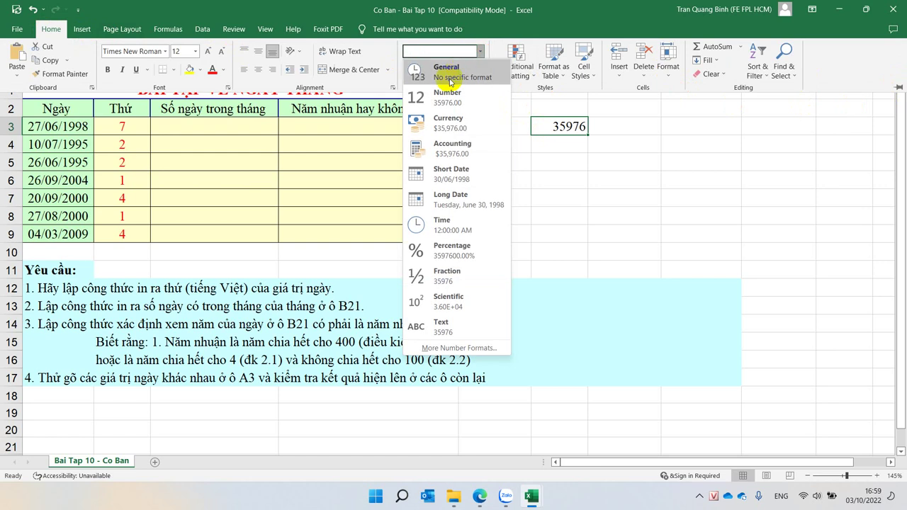
pyautogui.click(434, 168)
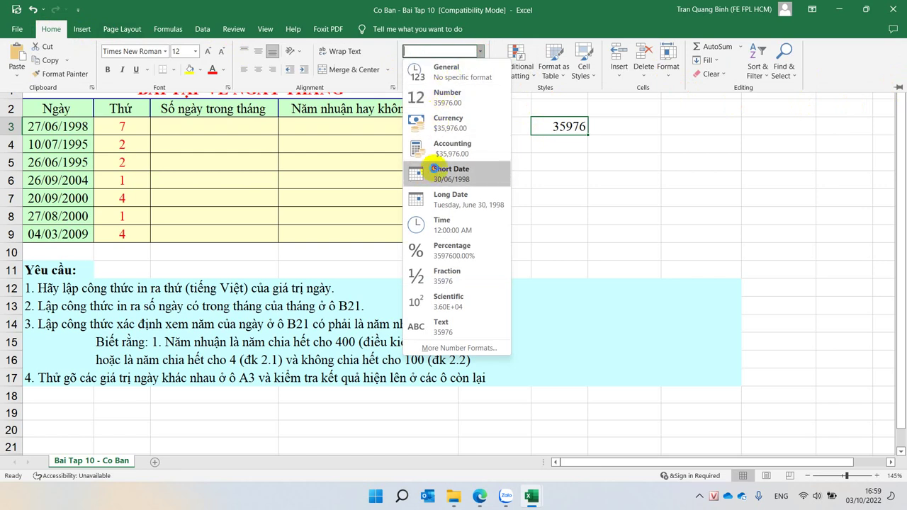
# Step: Fill the EOMONTH formula from F3 down to F9
pyautogui.click(53, 126)
pyautogui.click(567, 126)
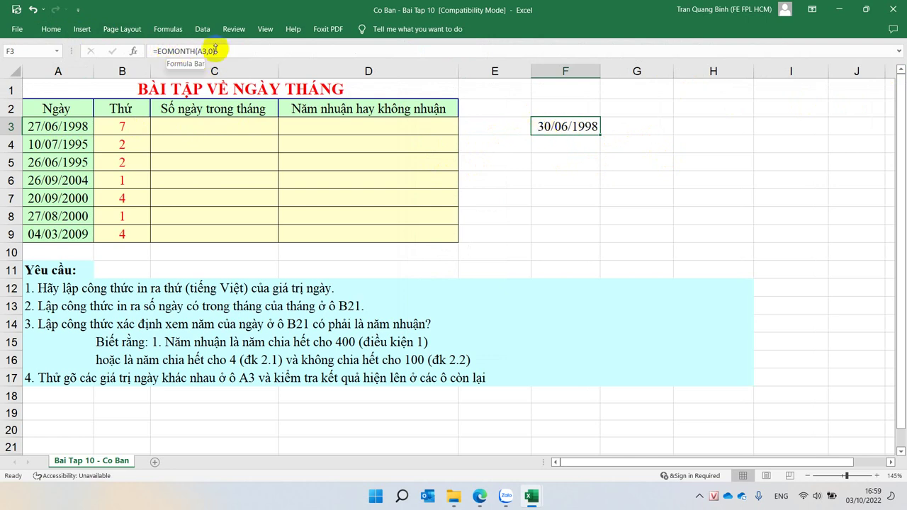
pyautogui.moveTo(600, 137); pyautogui.dragTo(583, 239)
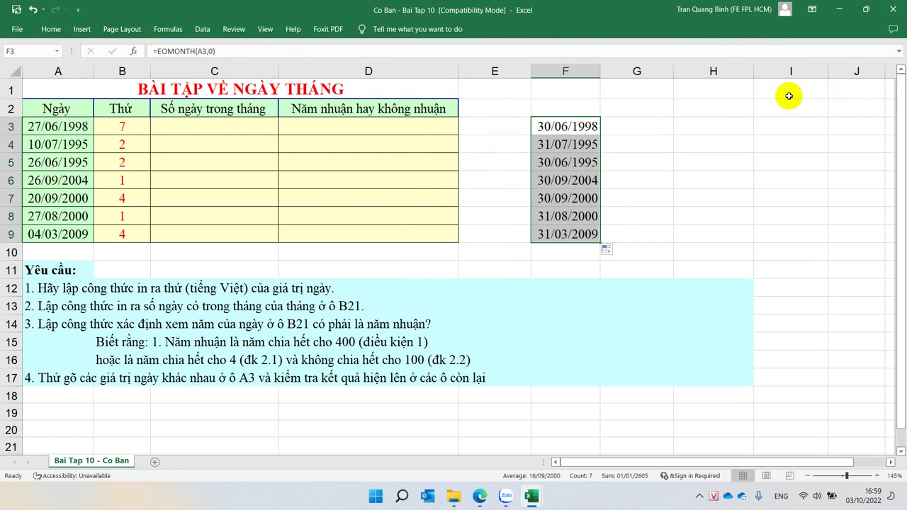
pyautogui.click(640, 145)
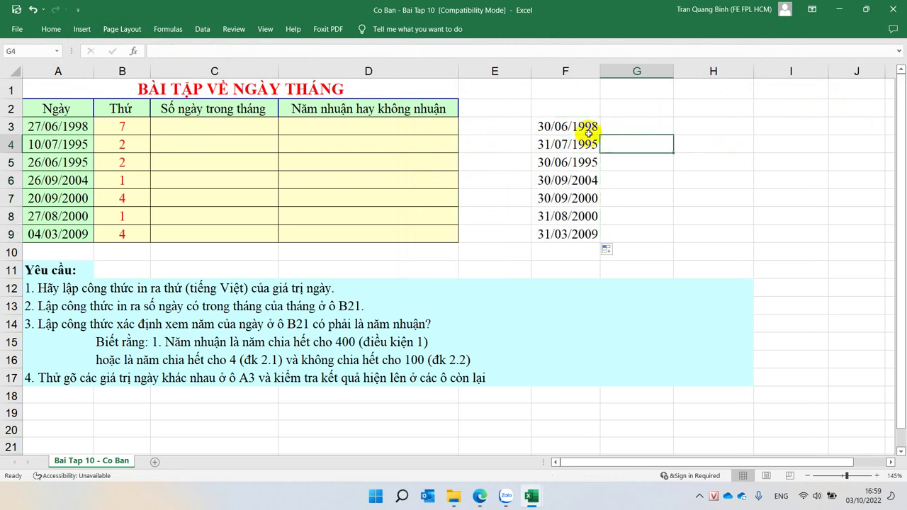
pyautogui.click(186, 112)
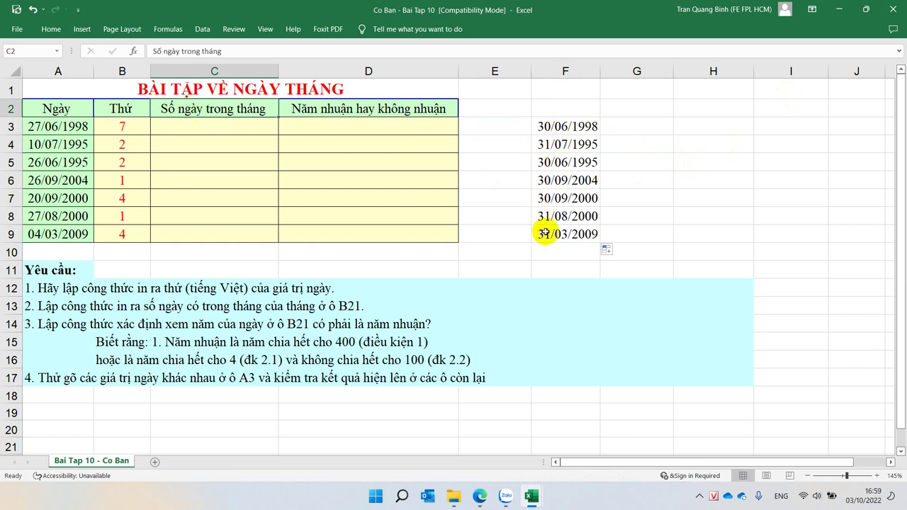
pyautogui.click(221, 128)
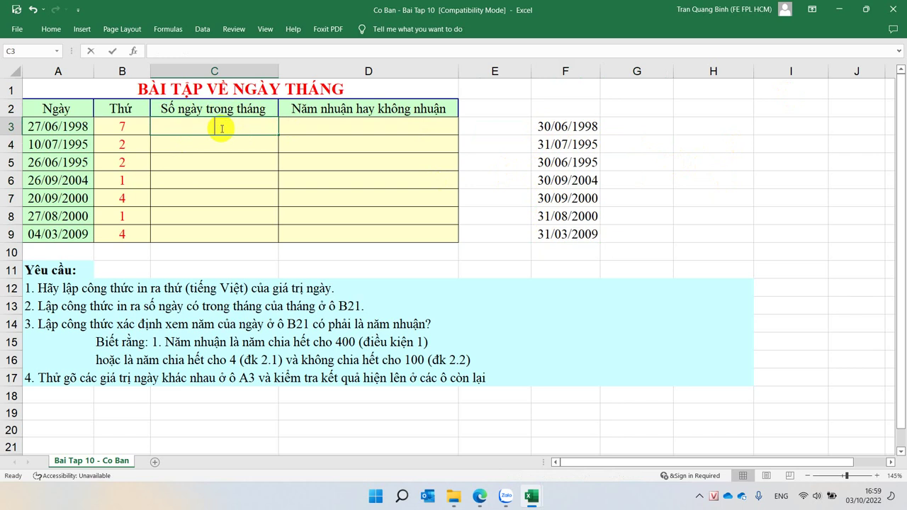
pyautogui.write('=day')
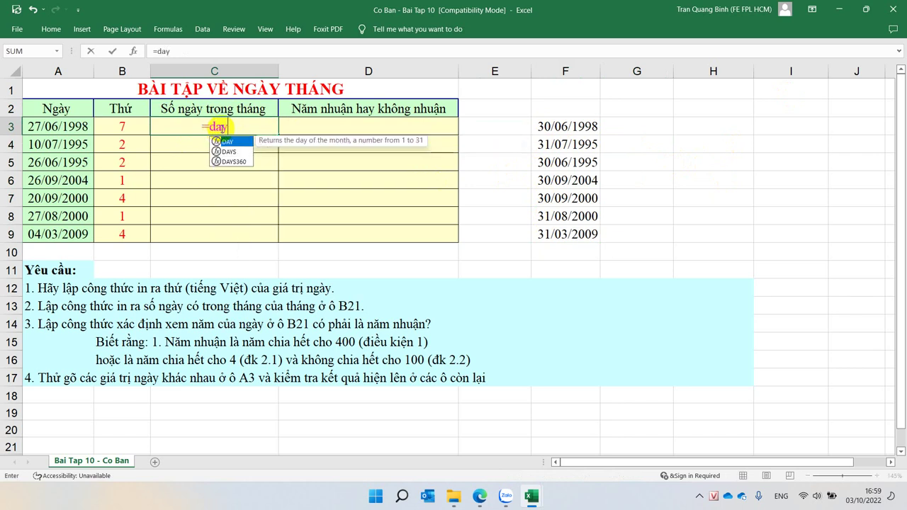
pyautogui.write('(')
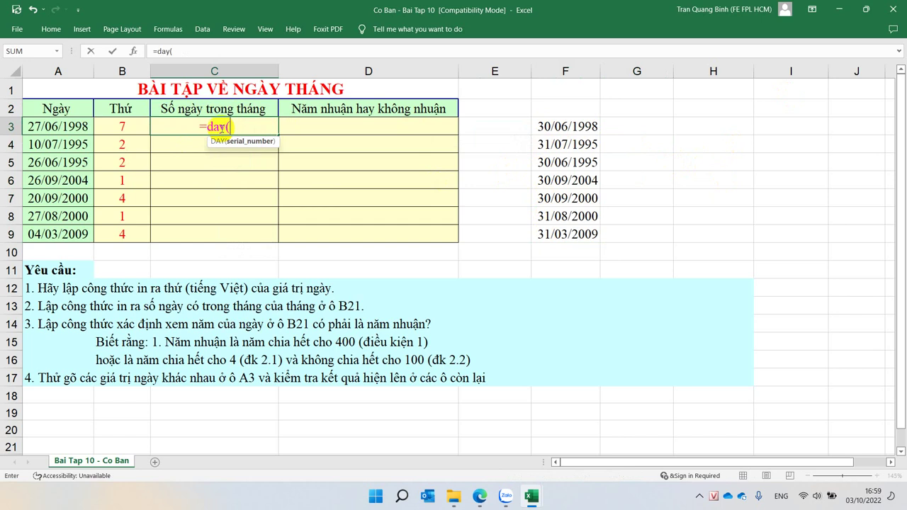
pyautogui.write('eo')
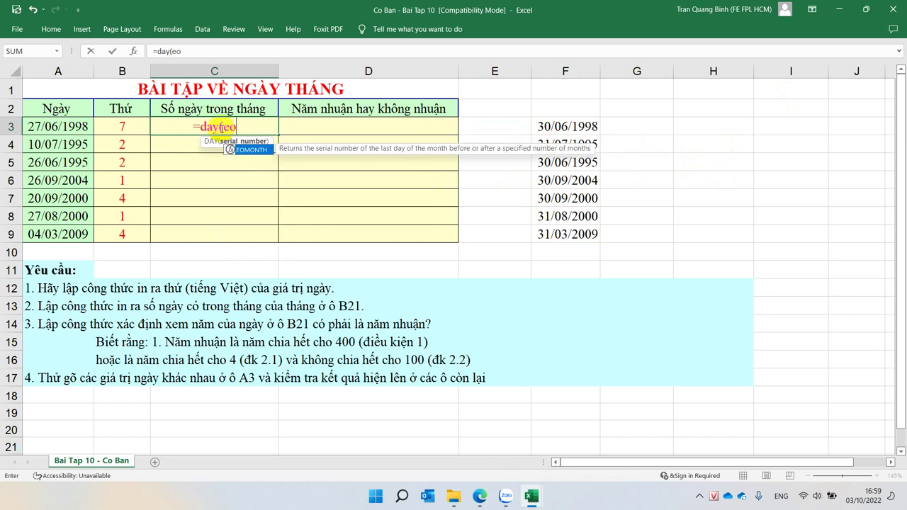
pyautogui.write('m')
pyautogui.press('Tab')
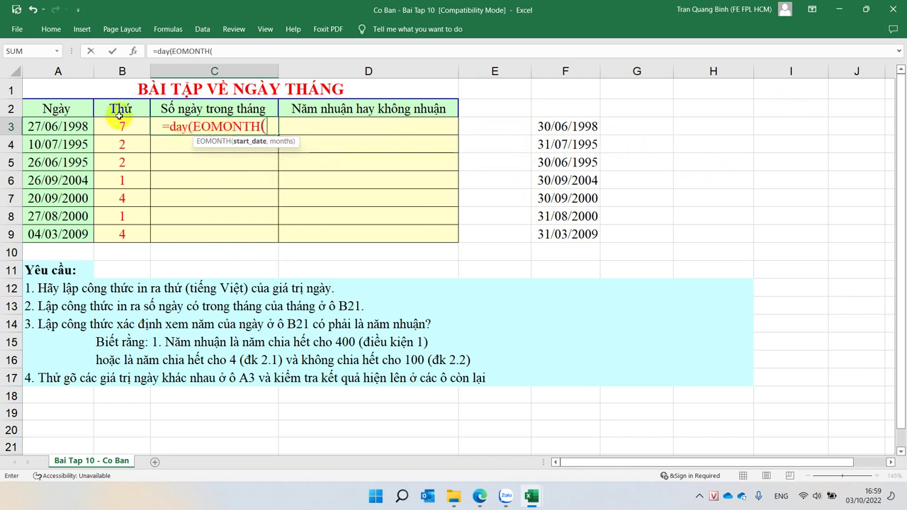
pyautogui.click(65, 125)
pyautogui.write(',')
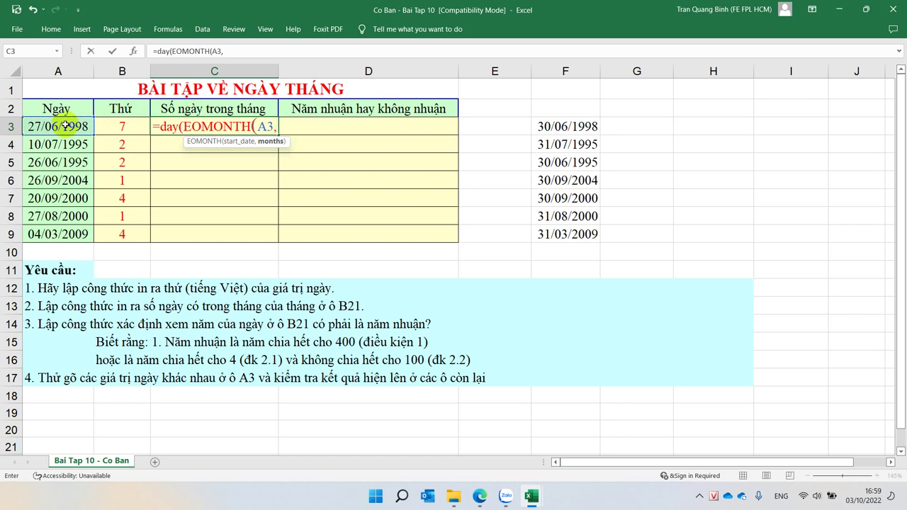
pyautogui.write('0))')
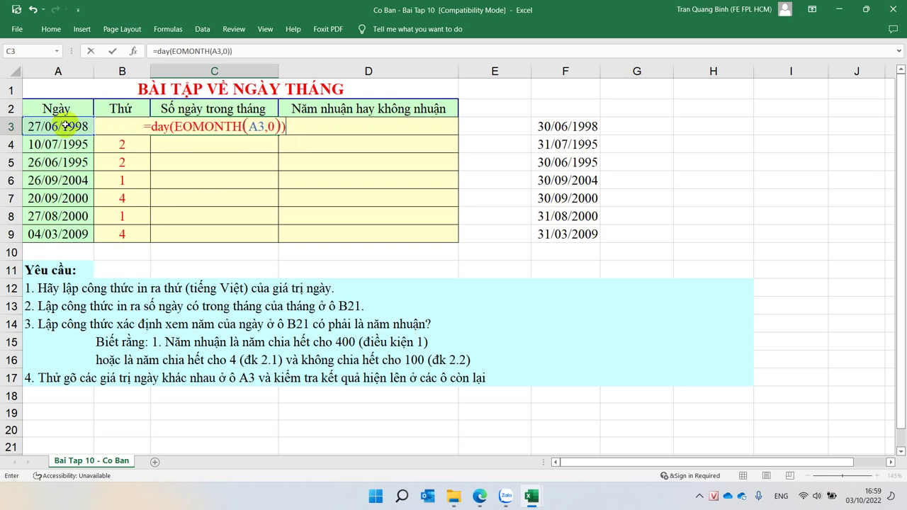
pyautogui.press('Return')
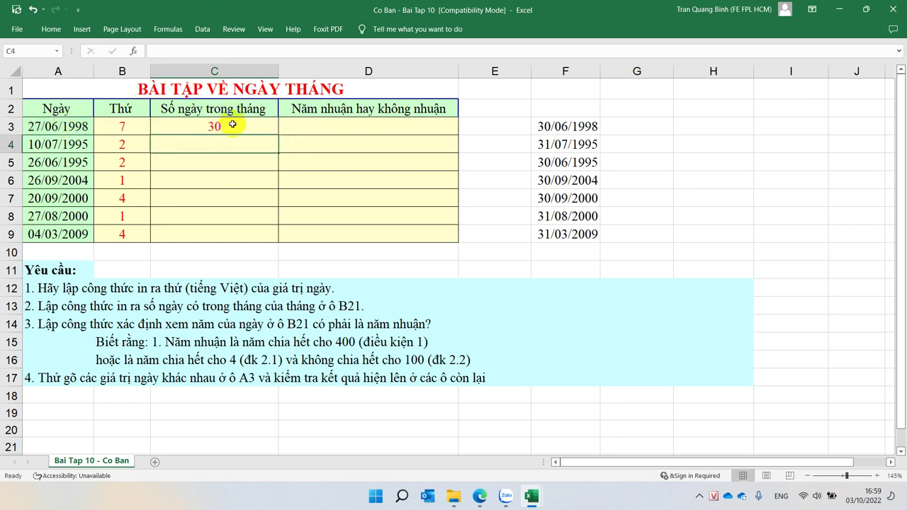
pyautogui.doubleClick(278, 135)
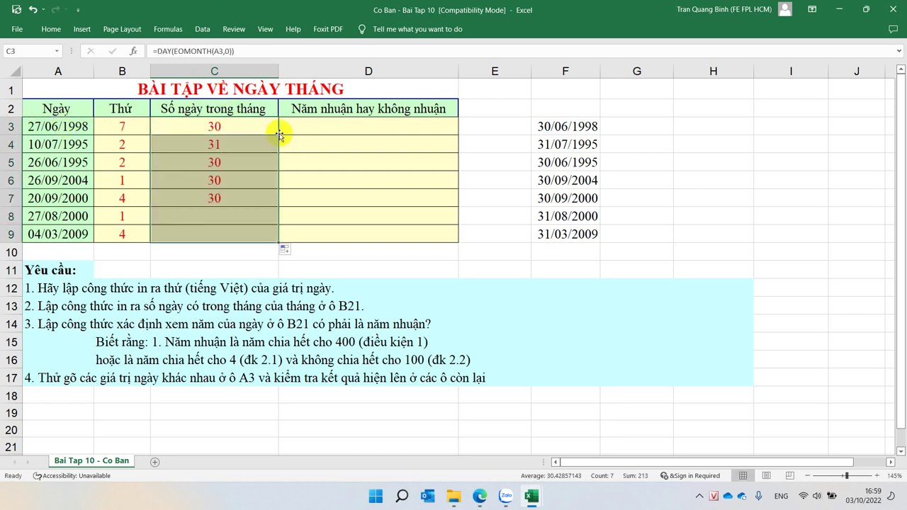
pyautogui.click(228, 124)
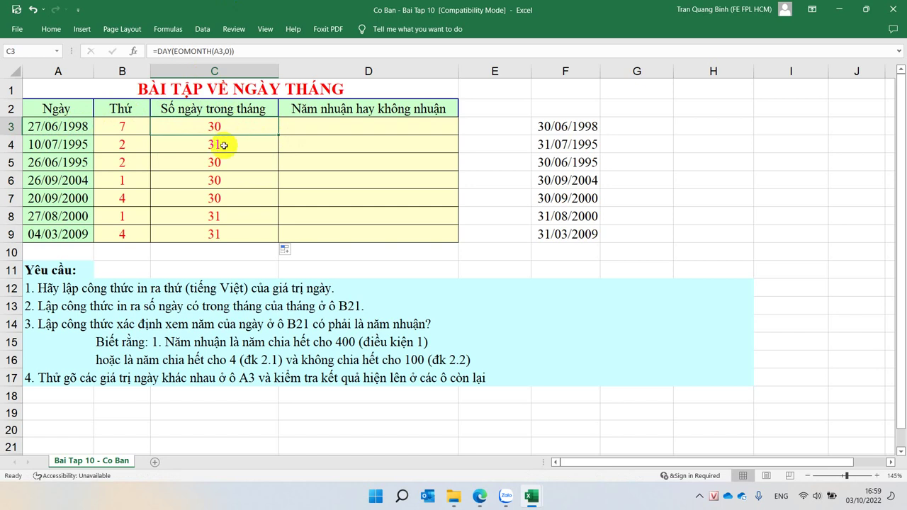
pyautogui.click(224, 145)
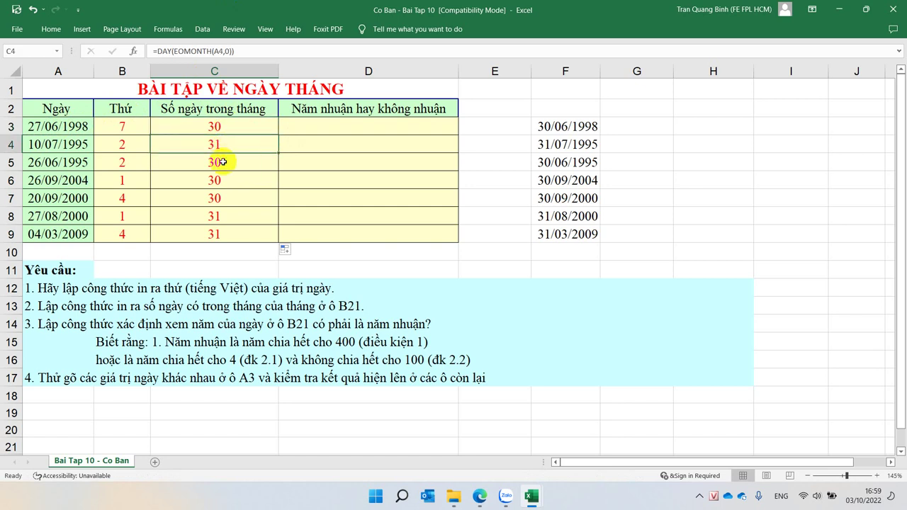
pyautogui.click(222, 163)
pyautogui.click(217, 179)
pyautogui.click(215, 197)
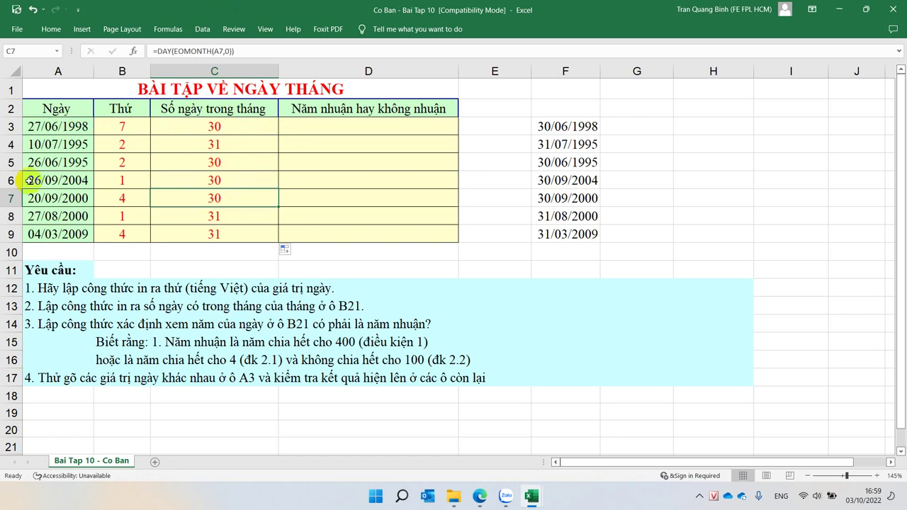
# Step: Change A5's date to 26/05/1995
pyautogui.doubleClick(59, 162)
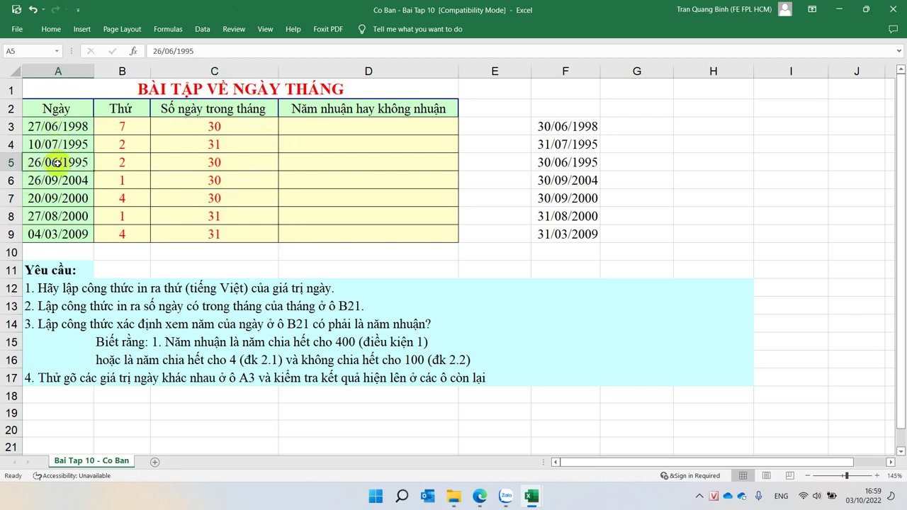
pyautogui.press('BackSpace')
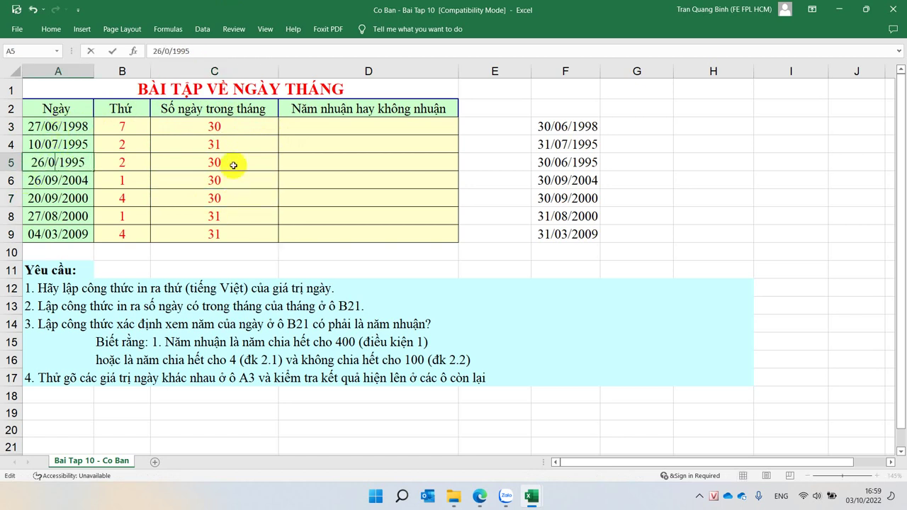
pyautogui.write('5')
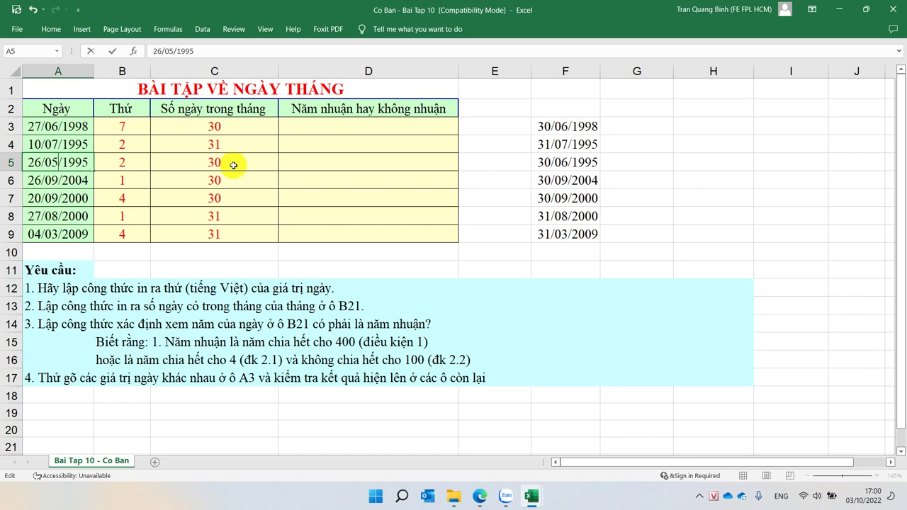
pyautogui.press('Return')
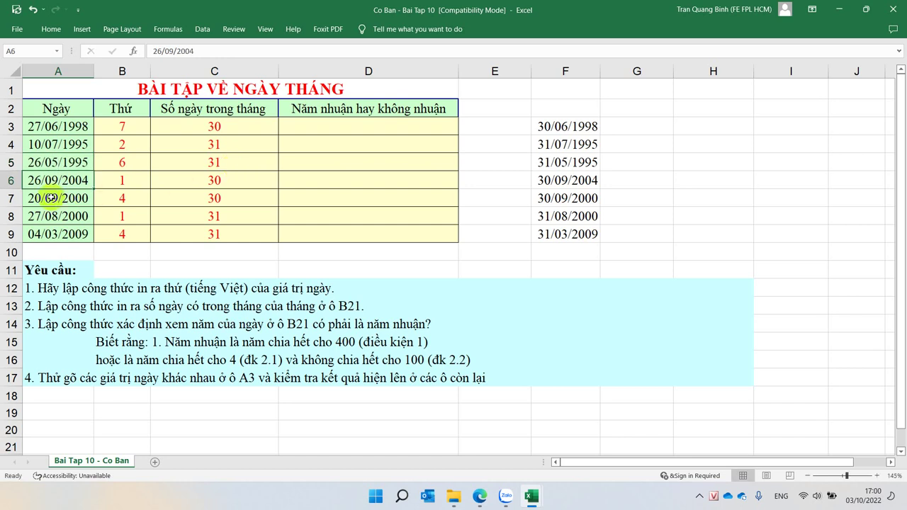
# Step: Change A7's date to 20/02/2000 and check that C7 shows 29 days
pyautogui.doubleClick(58, 198)
pyautogui.press('BackSpace')
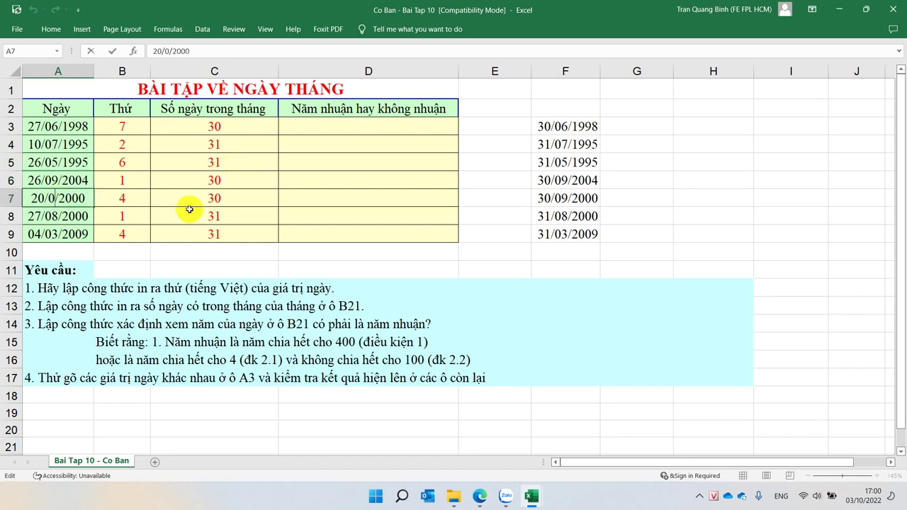
pyautogui.write('2')
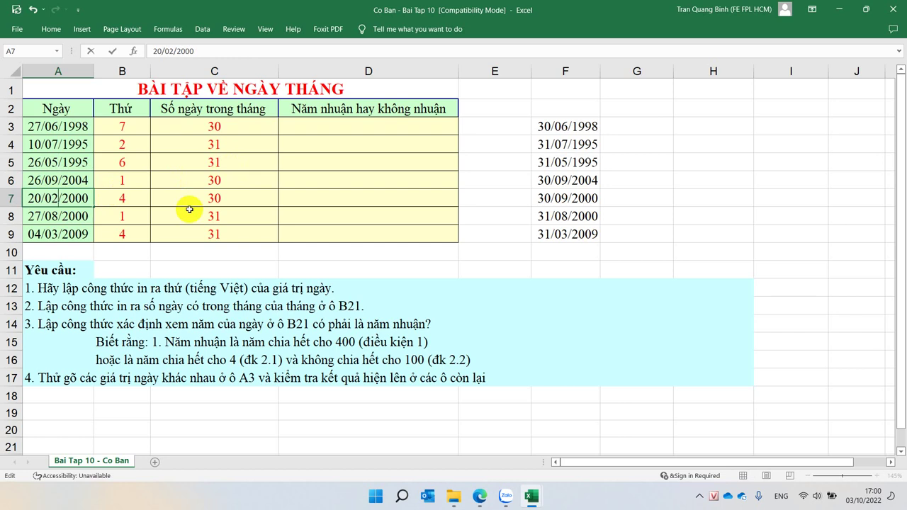
pyautogui.press('Return')
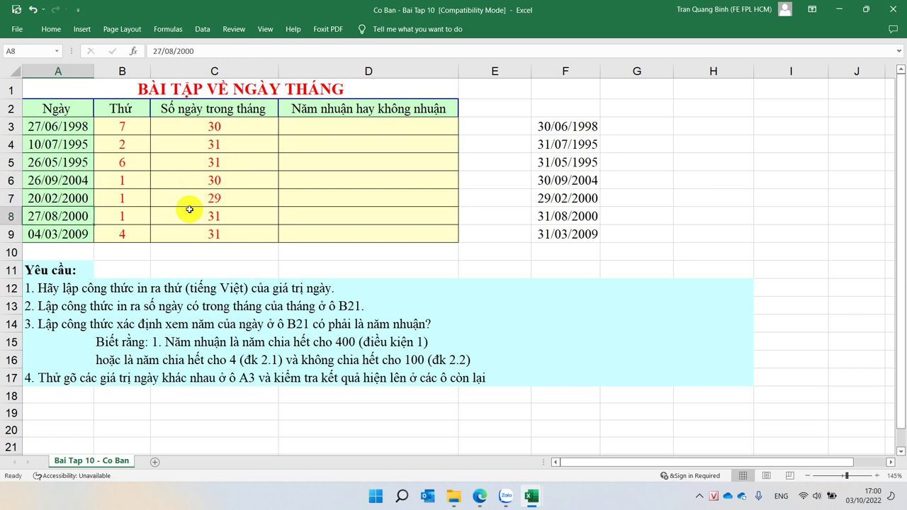
pyautogui.click(62, 199)
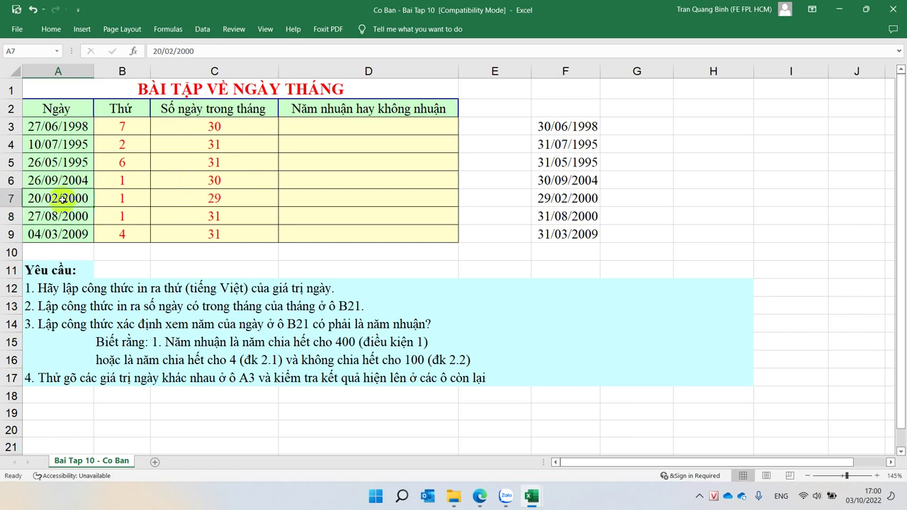
pyautogui.click(206, 200)
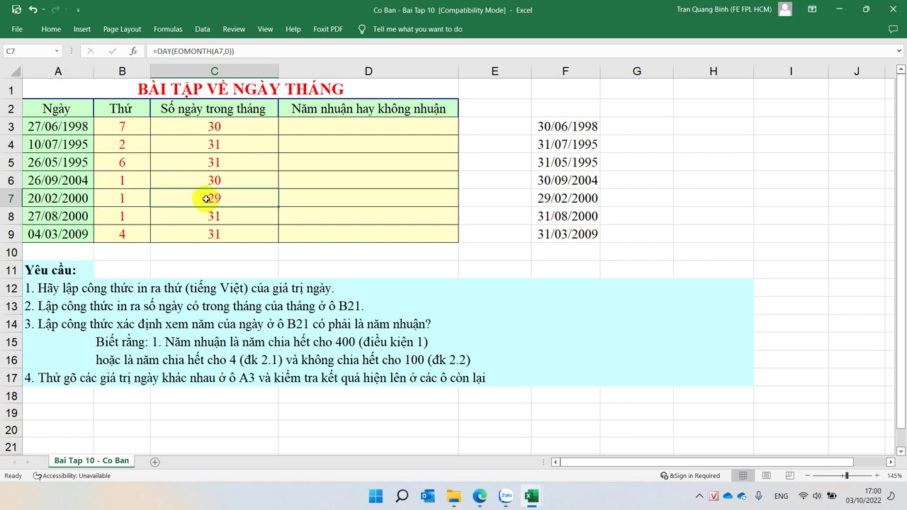
pyautogui.click(72, 217)
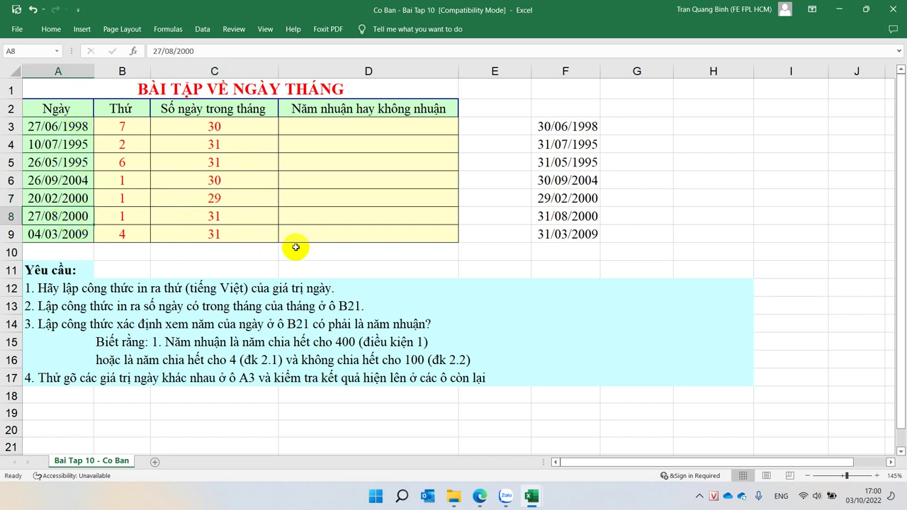
# Step: Select F3:F9 and delete the end-of-month helper dates
pyautogui.moveTo(546, 124); pyautogui.dragTo(563, 238)
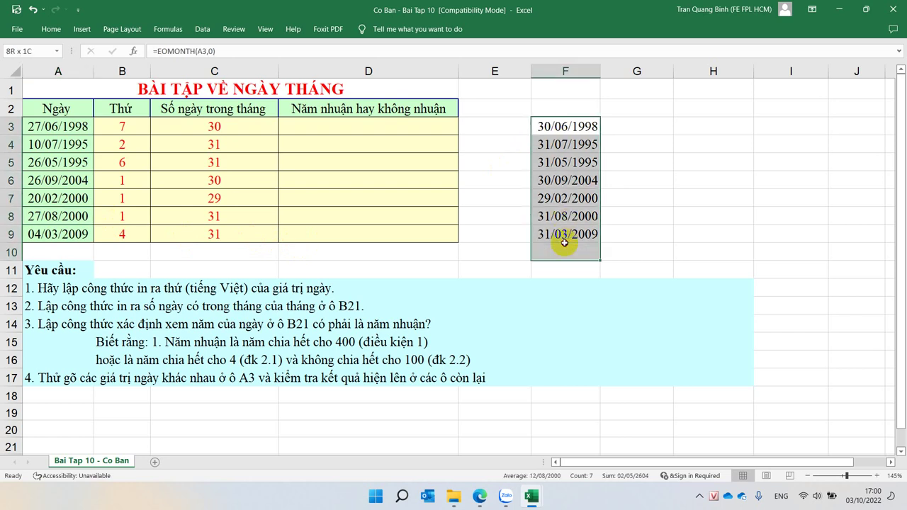
pyautogui.moveTo(551, 127); pyautogui.dragTo(553, 232)
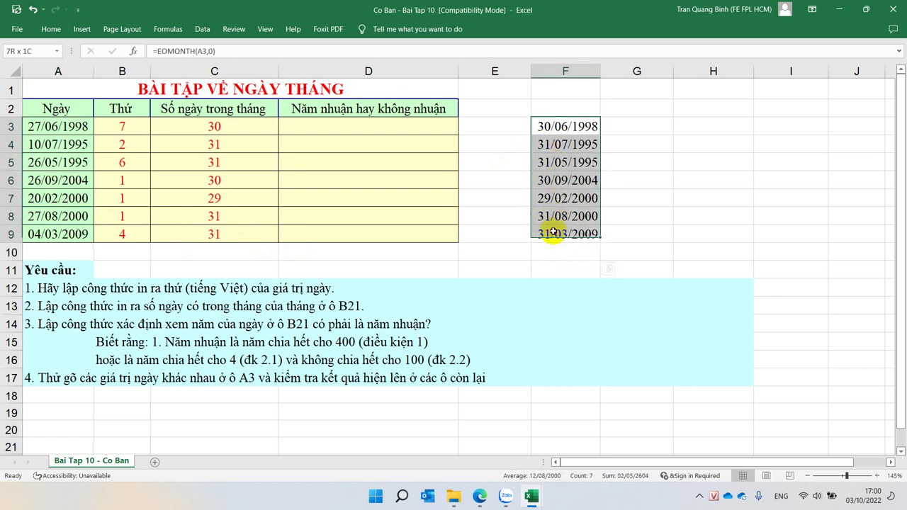
pyautogui.press('Delete')
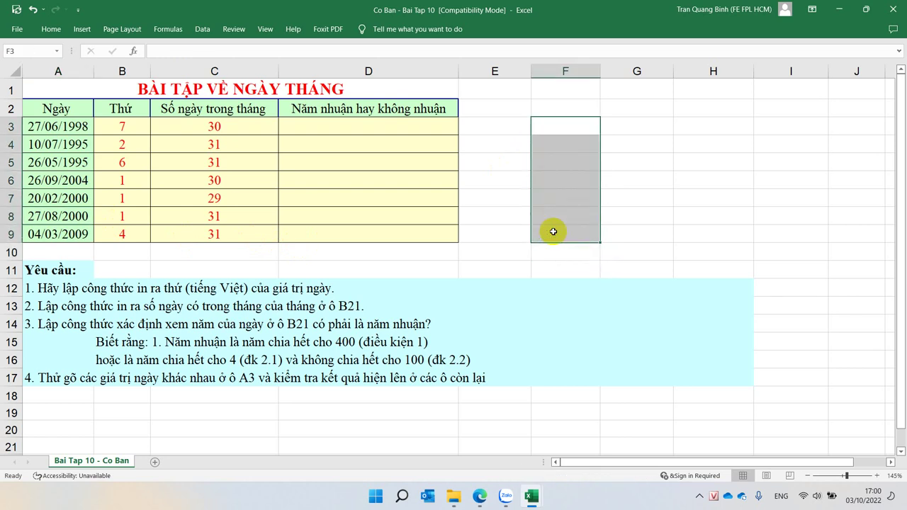
# Step: Review the leap-year rule text in row 15 and the first date in A3
pyautogui.click(119, 341)
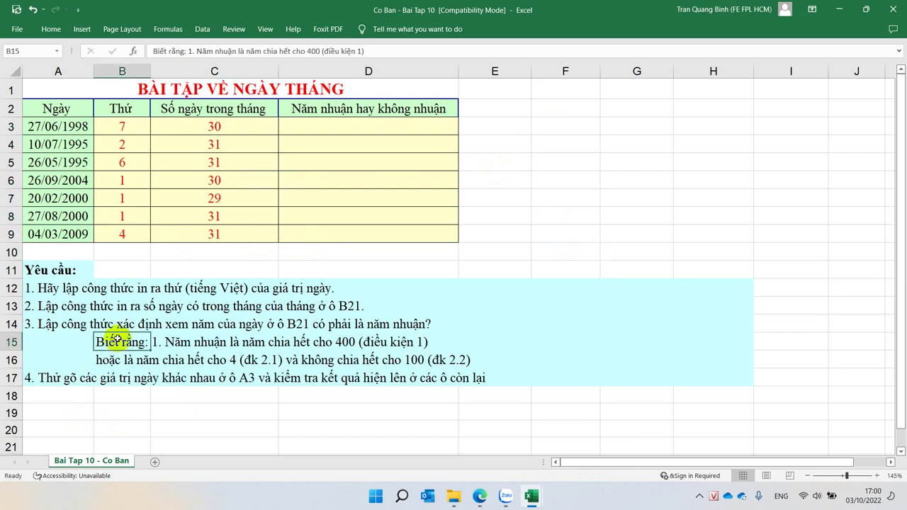
pyautogui.click(253, 341)
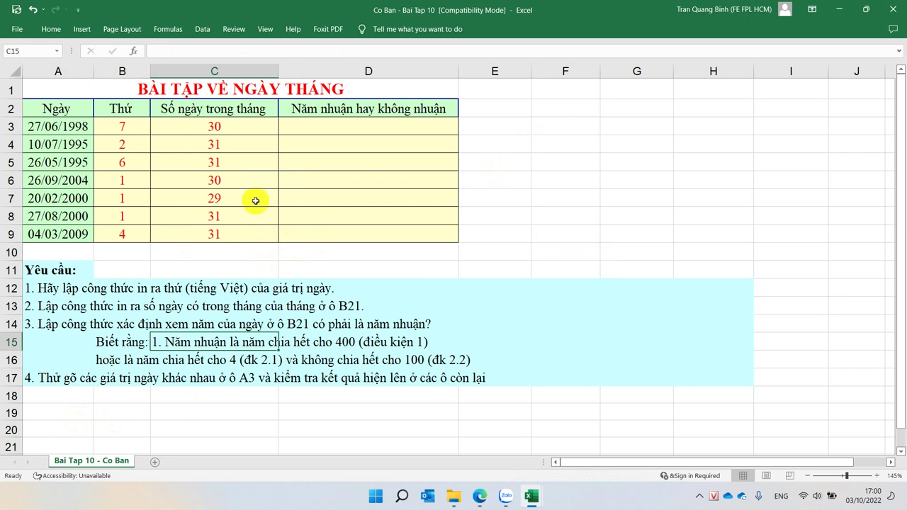
pyautogui.click(71, 126)
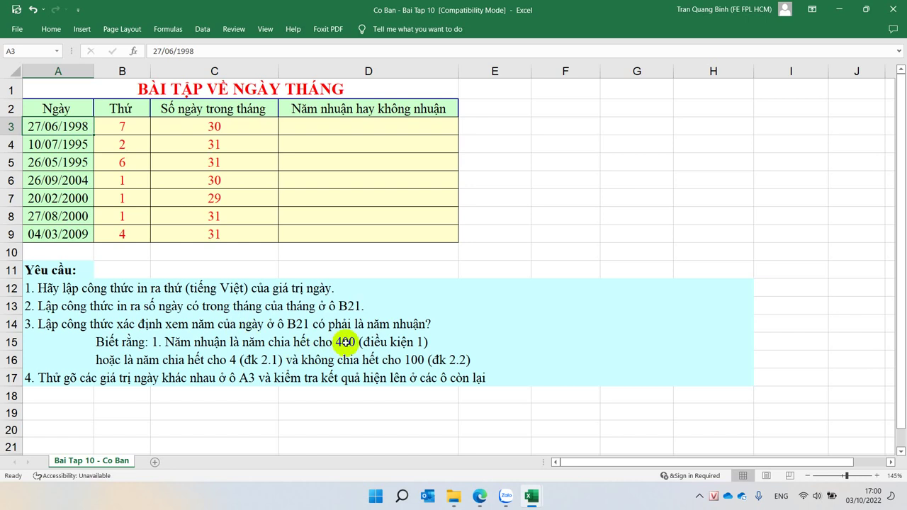
# Step: In D3, type the draft =if(,"Nhuận","Không nhuận") with the logical test left blank
pyautogui.click(347, 130)
pyautogui.write('=')
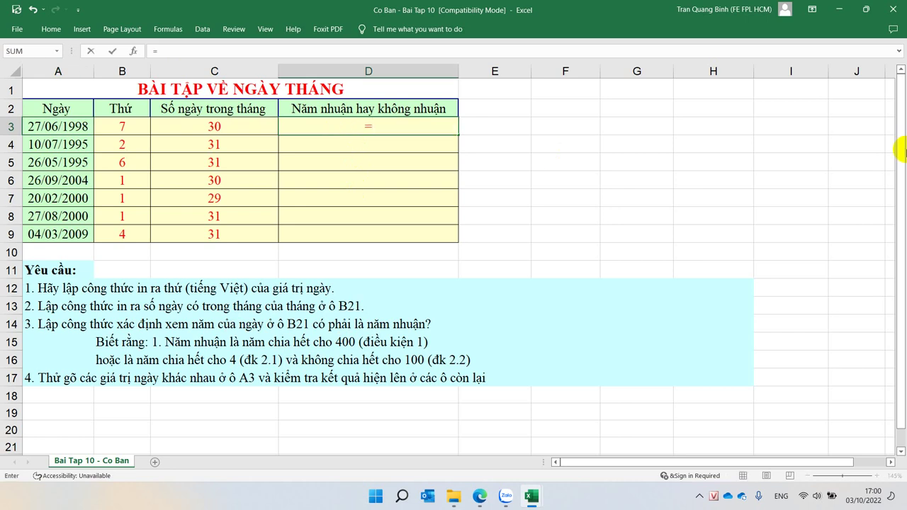
pyautogui.press('Escape')
pyautogui.keyDown('ctrl'); pyautogui.scroll(1, 624, 149); pyautogui.keyUp('ctrl')
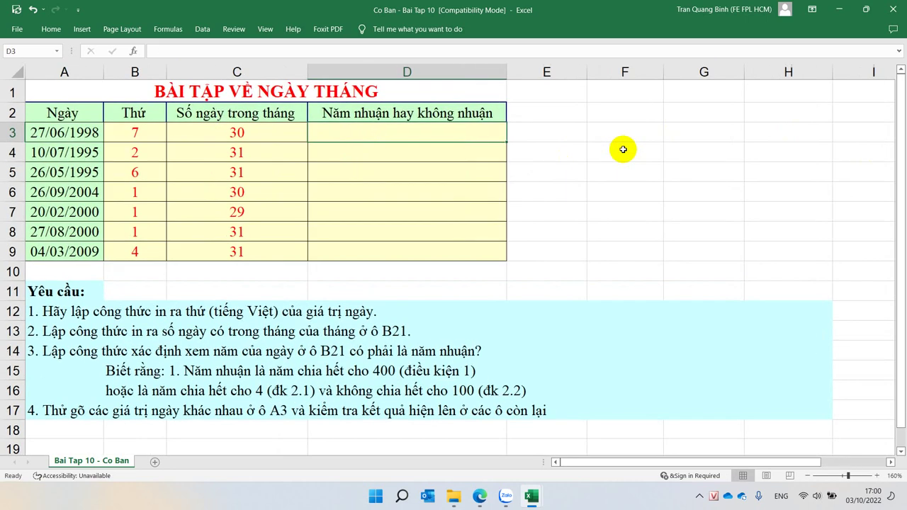
pyautogui.keyDown('ctrl'); pyautogui.scroll(1, 623, 149); pyautogui.keyUp('ctrl')
pyautogui.keyDown('ctrl'); pyautogui.scroll(1, 624, 150); pyautogui.keyUp('ctrl')
pyautogui.scroll(1, 623, 149)
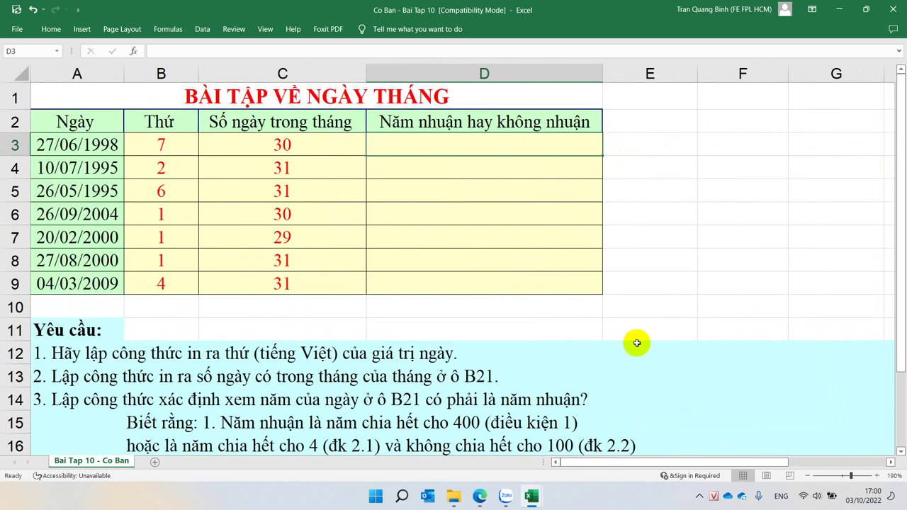
pyautogui.doubleClick(437, 147)
pyautogui.write('=')
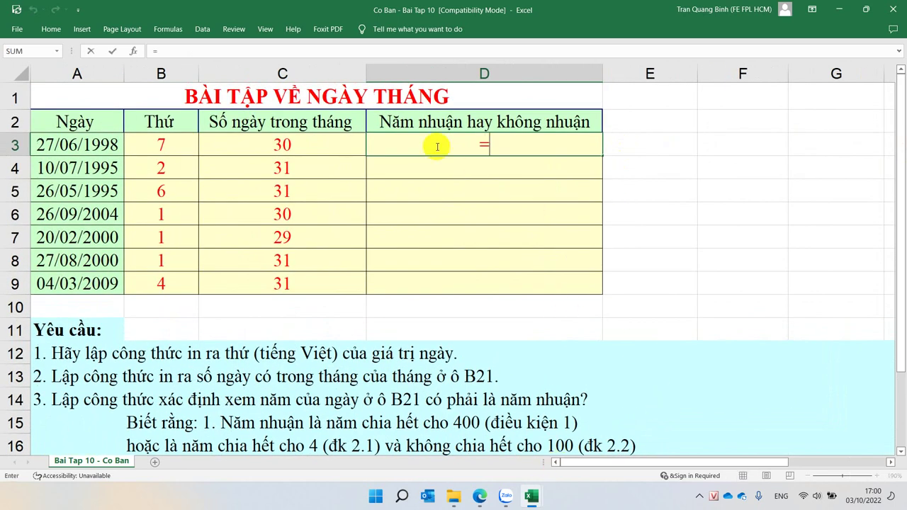
pyautogui.write('if')
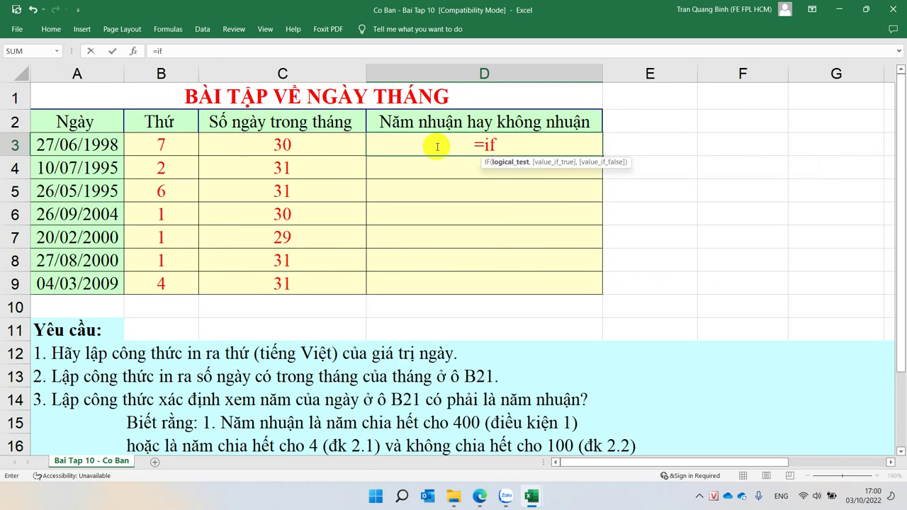
pyautogui.write('()')
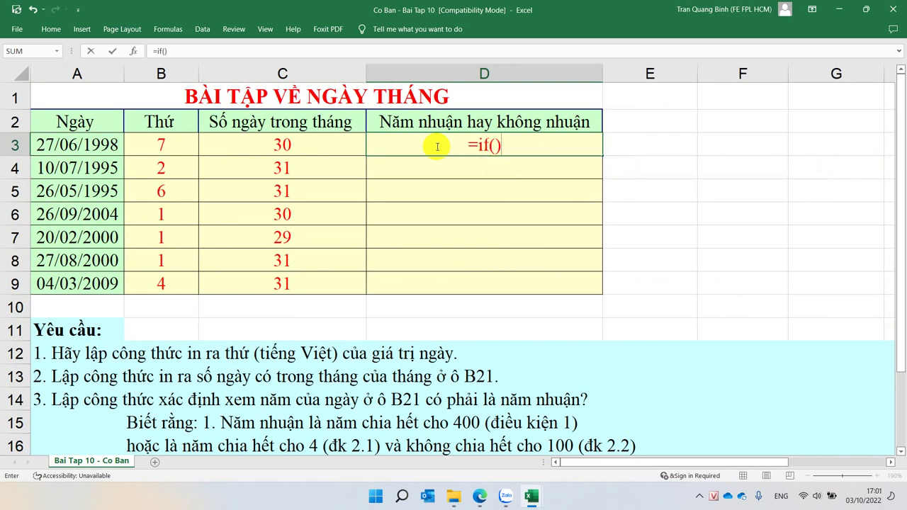
pyautogui.press('Return')
pyautogui.press('Return')
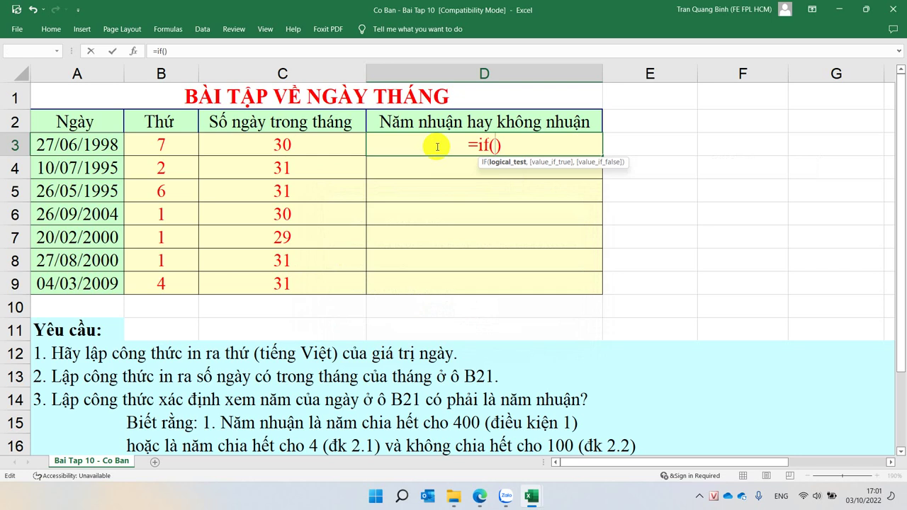
pyautogui.write(',')
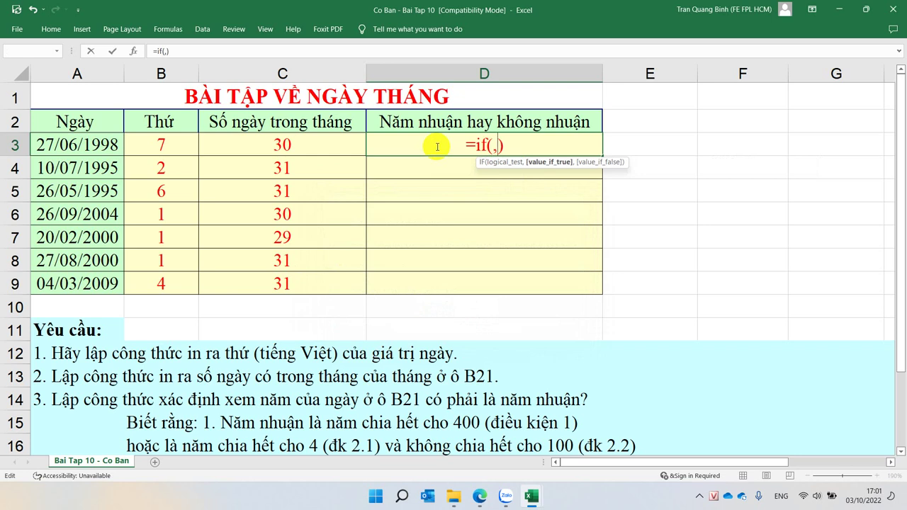
pyautogui.write('"N')
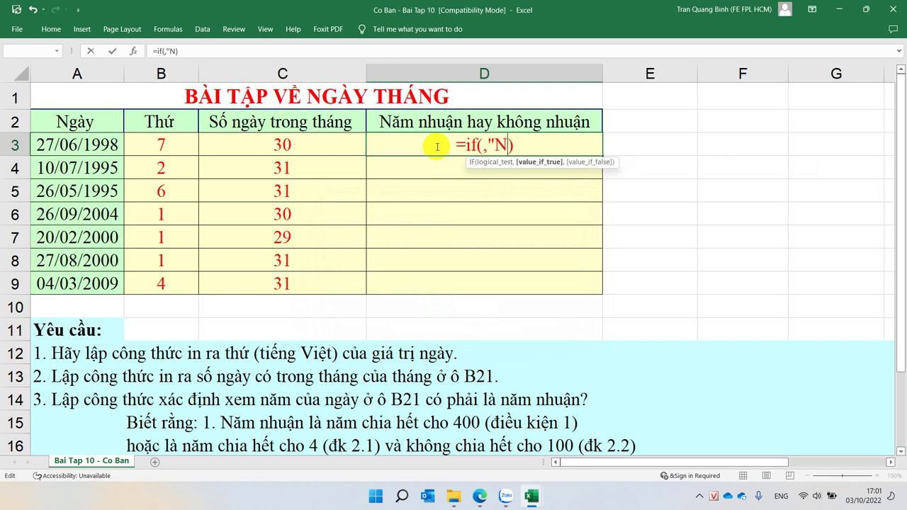
pyautogui.write('huânj')
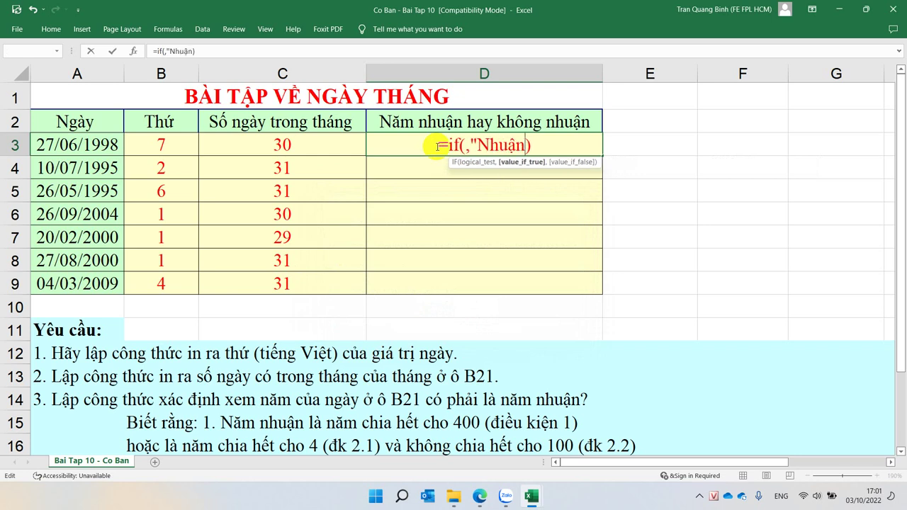
pyautogui.write('",')
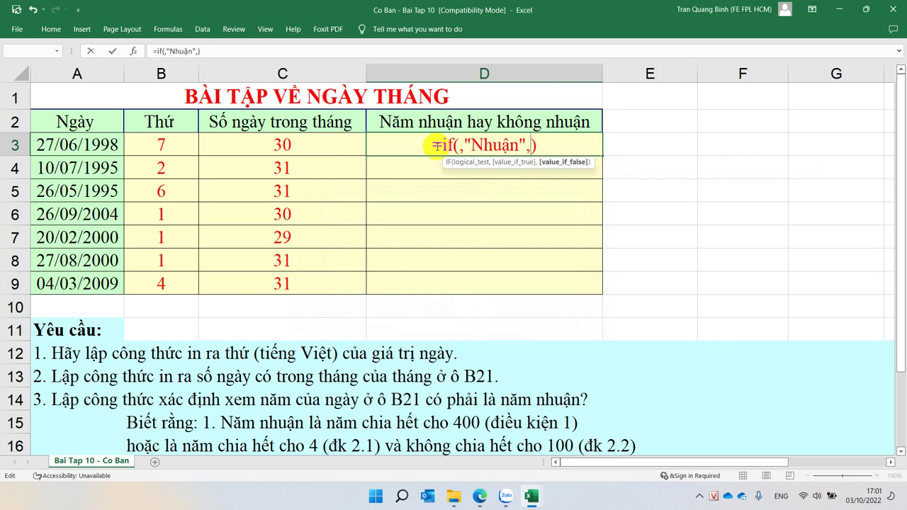
pyautogui.write('"')
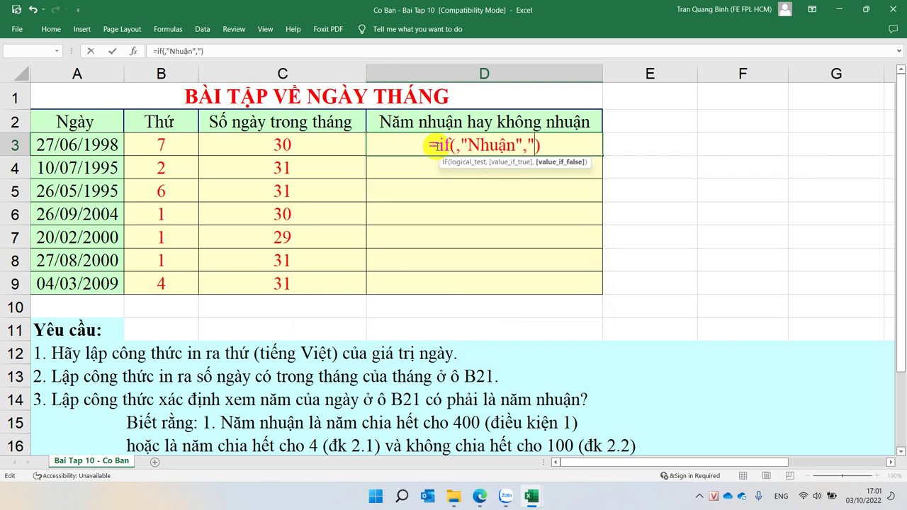
pyautogui.write('Không n')
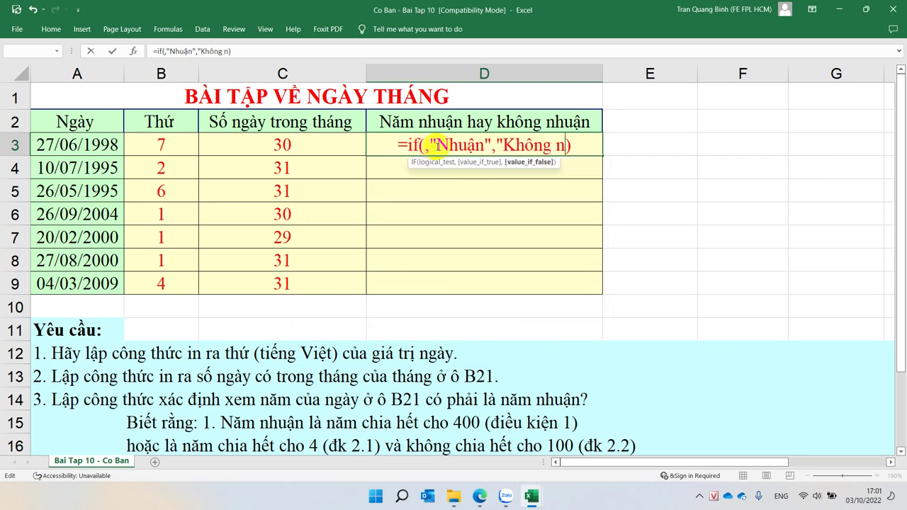
pyautogui.write('huân')
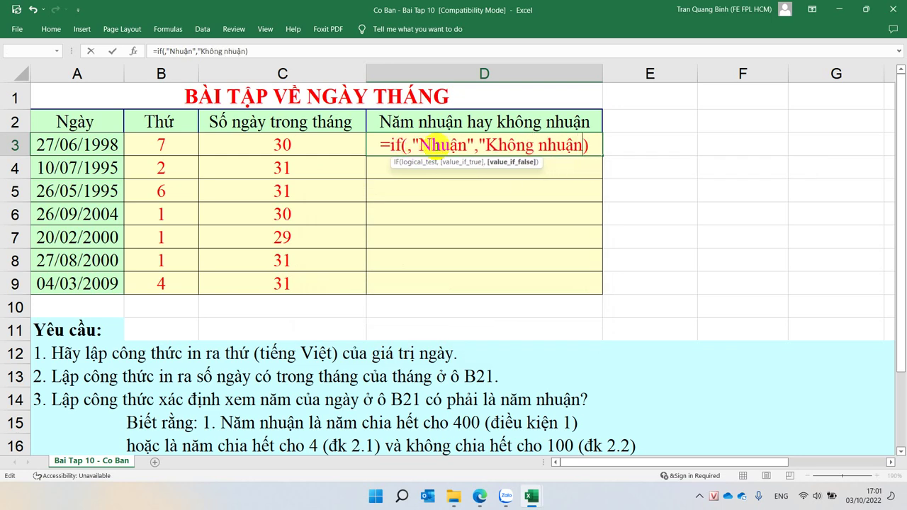
pyautogui.write('j"')
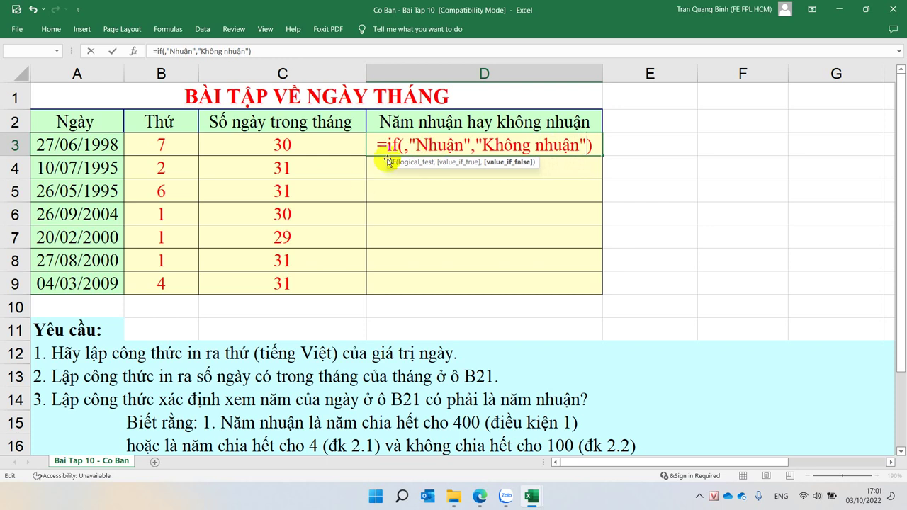
pyautogui.click(403, 145)
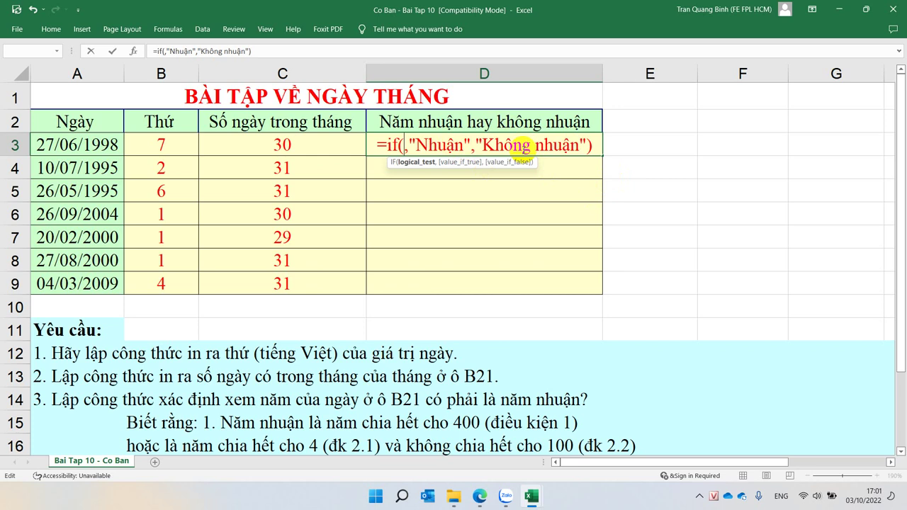
pyautogui.click(402, 146)
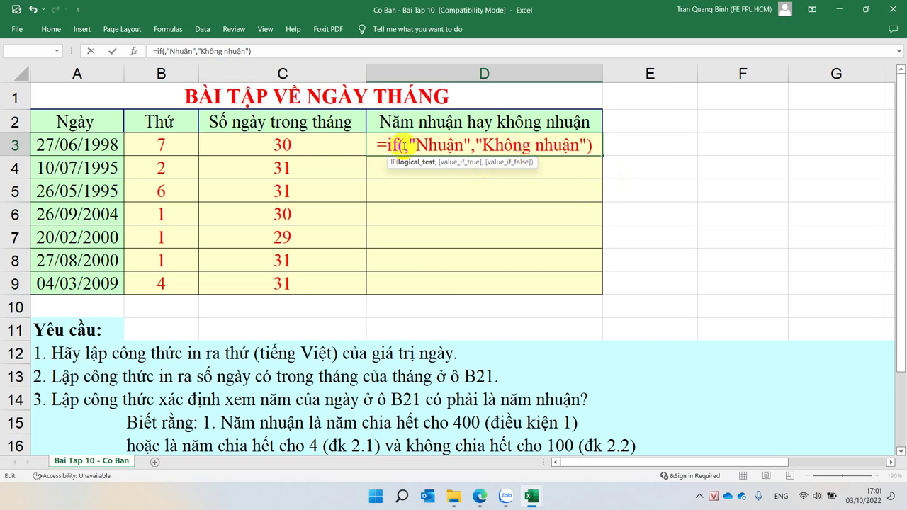
pyautogui.scroll(-2, 453, 330)
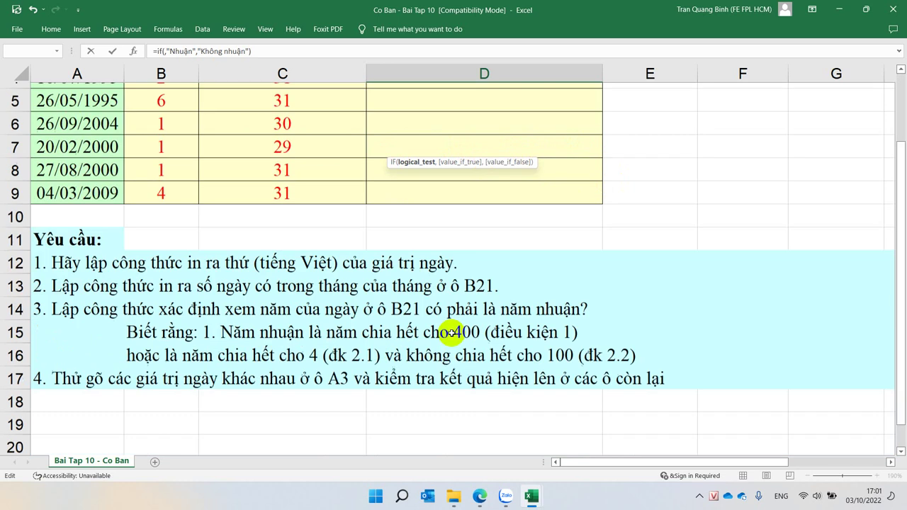
pyautogui.scroll(2, 451, 333)
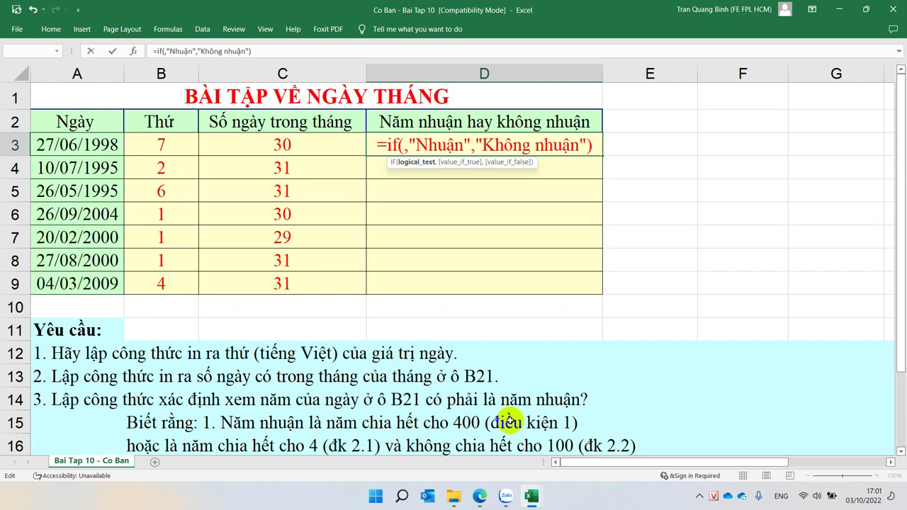
# Step: Type or(,dk2) as D3's IF condition and start its first test as mod()=0
pyautogui.write('or(')
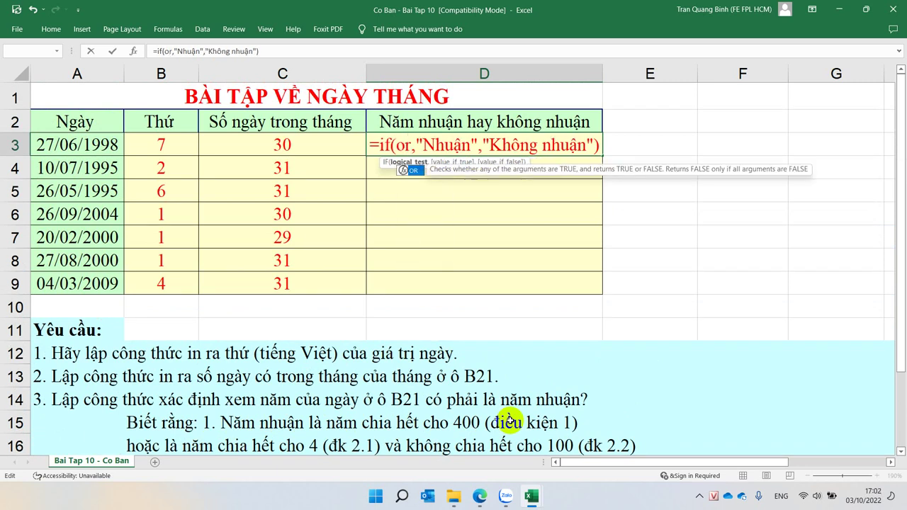
pyautogui.write(')')
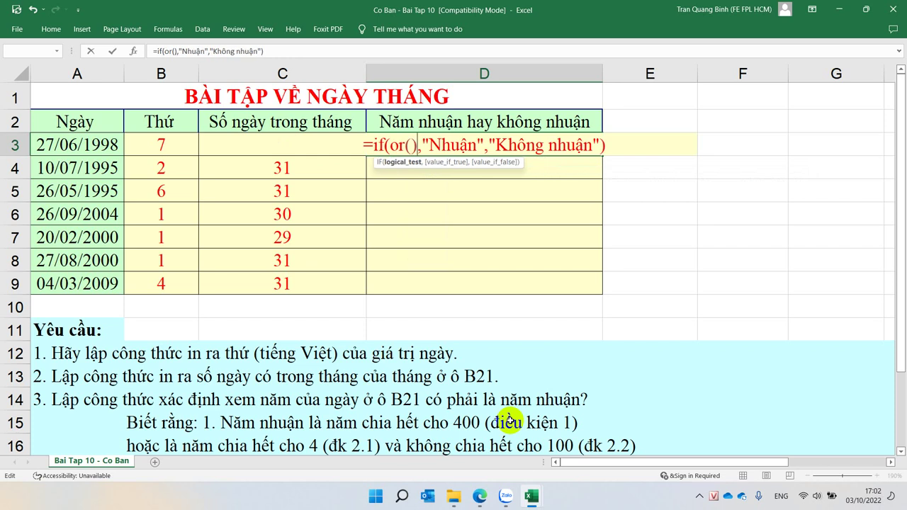
pyautogui.click(412, 143)
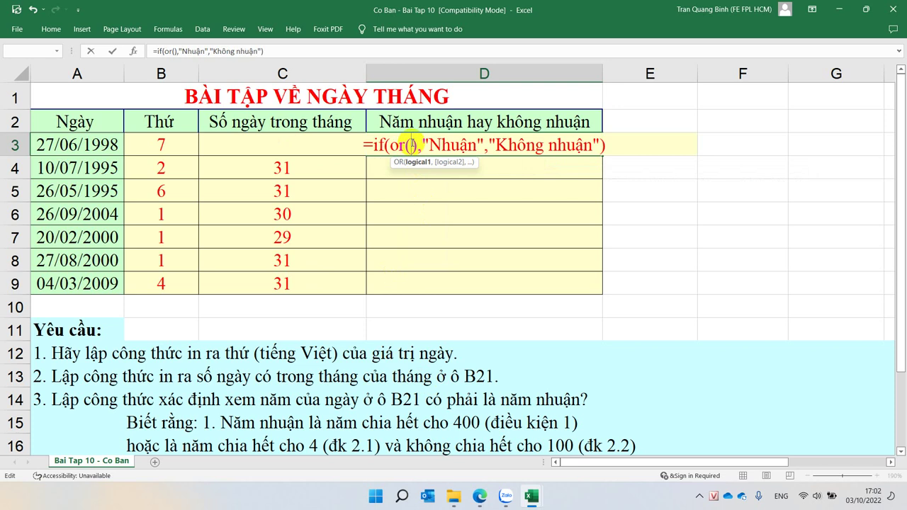
pyautogui.write(',')
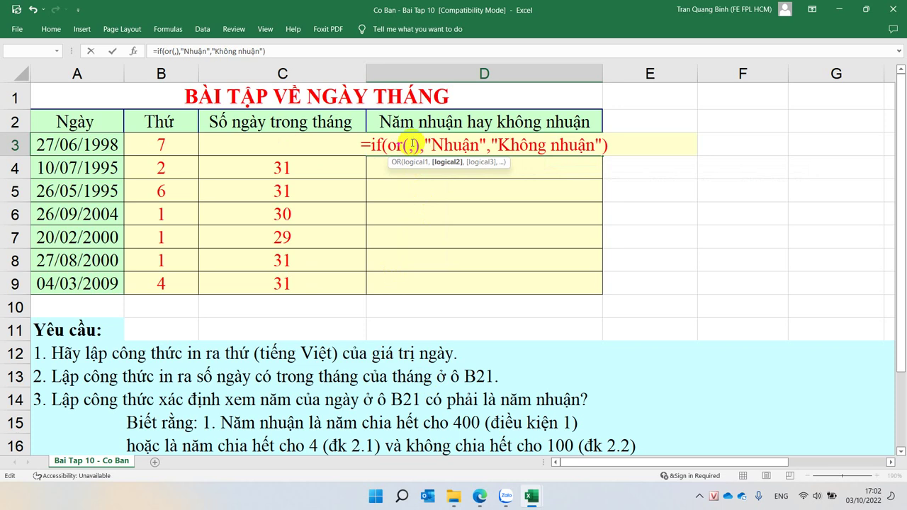
pyautogui.write('dk2')
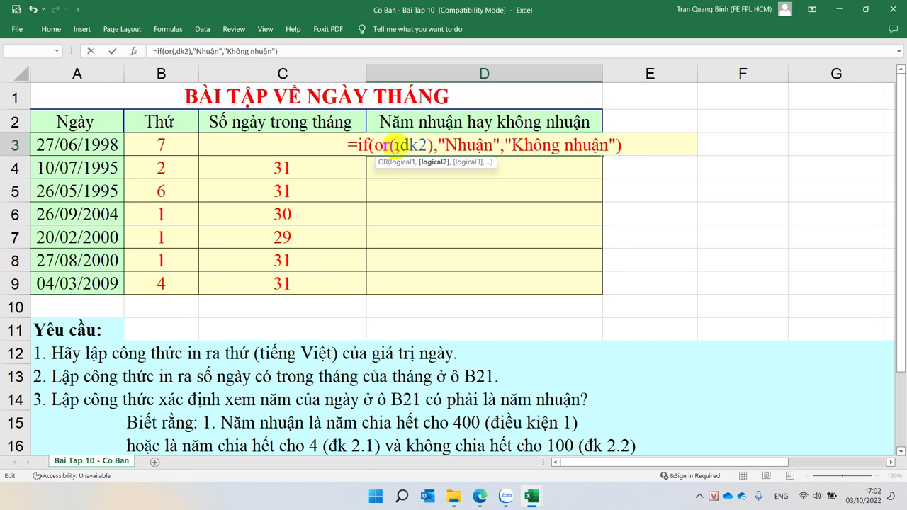
pyautogui.click(396, 145)
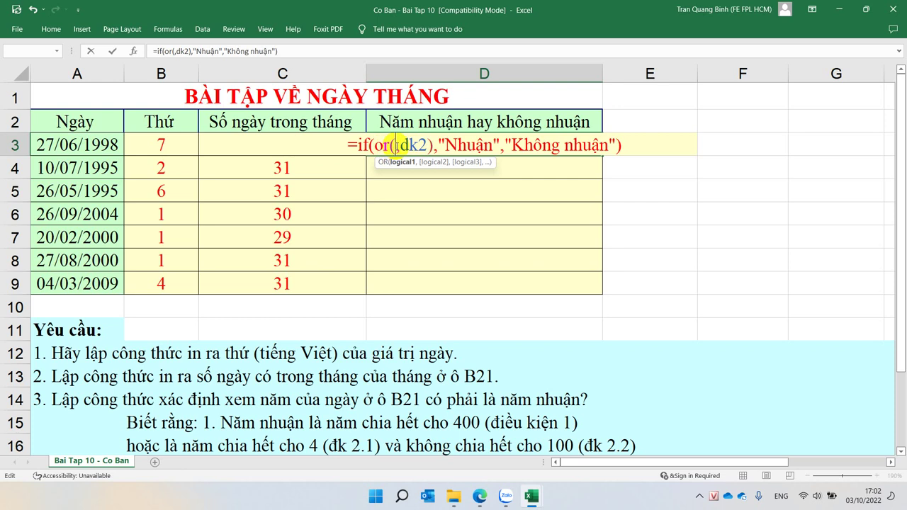
pyautogui.write('mod')
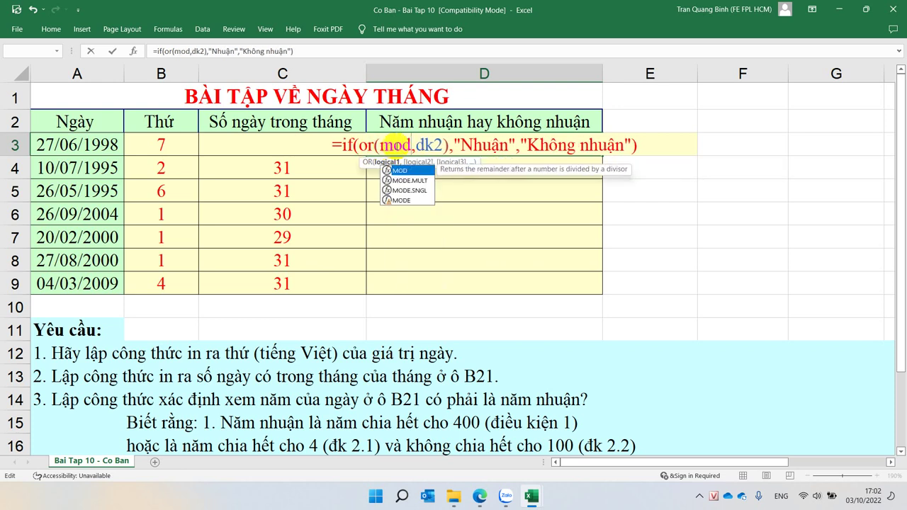
pyautogui.write('()')
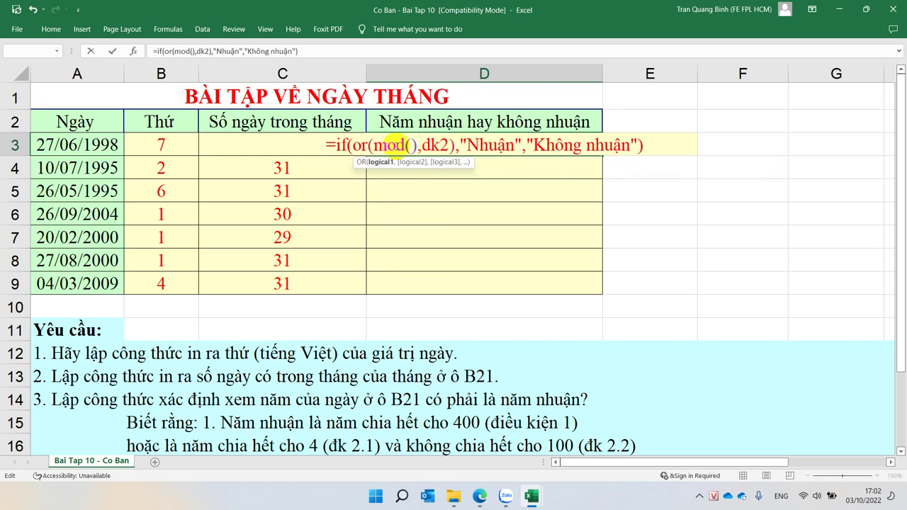
pyautogui.write('=0')
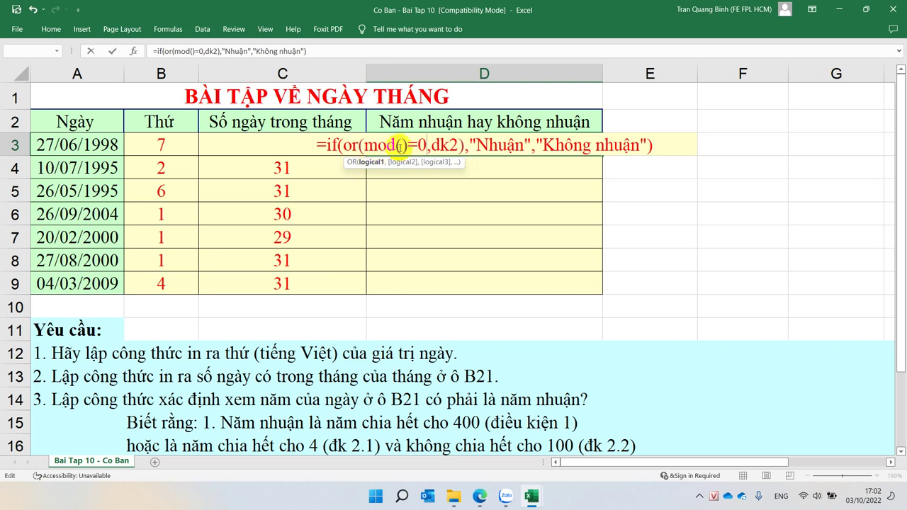
# Step: Complete the first test as mod(YEAR(A3),400)=0, clicking A3 for YEAR's argument
pyautogui.click(401, 146)
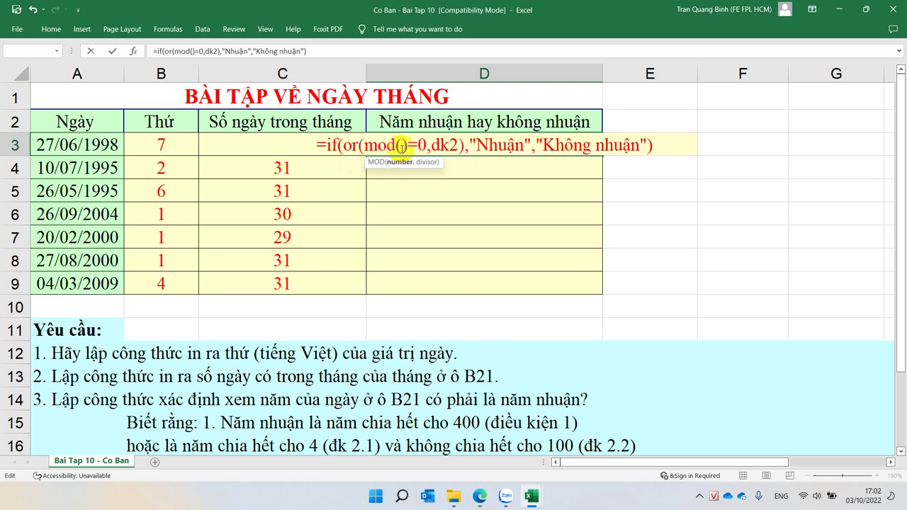
pyautogui.write('ya')
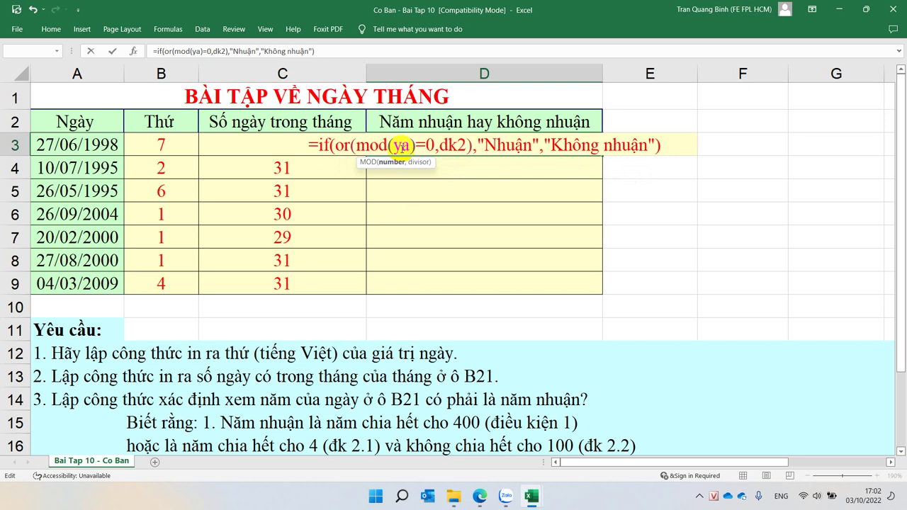
pyautogui.press('BackSpace')
pyautogui.press('BackSpace')
pyautogui.write('ea')
pyautogui.press('BackSpace')
pyautogui.press('BackSpace')
pyautogui.write('year')
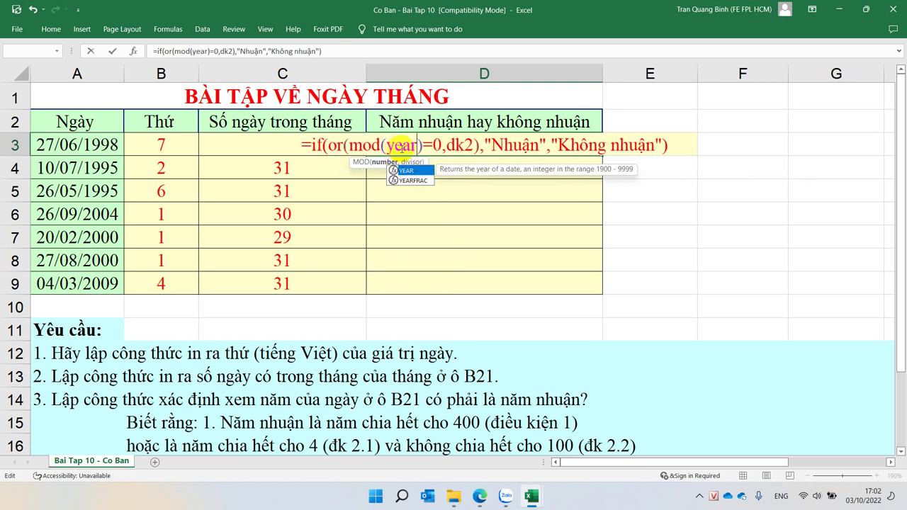
pyautogui.press('Tab')
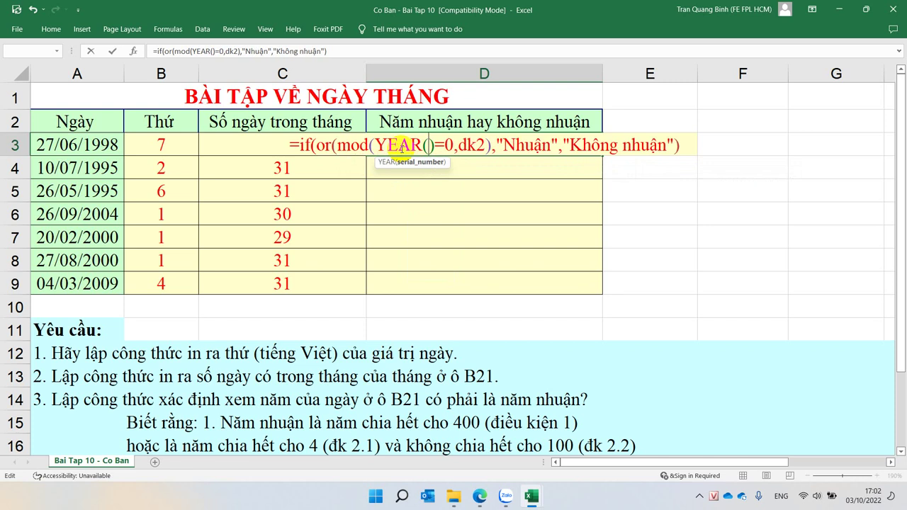
pyautogui.write(')')
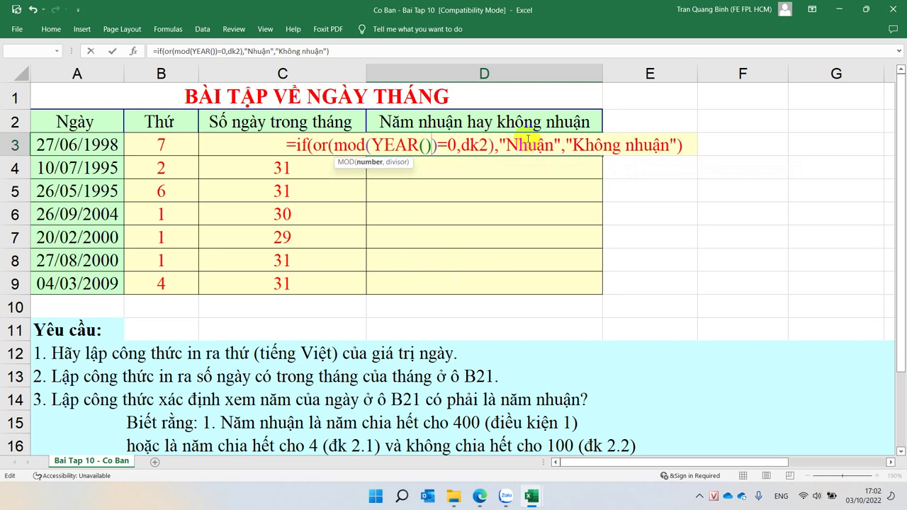
pyautogui.write(',')
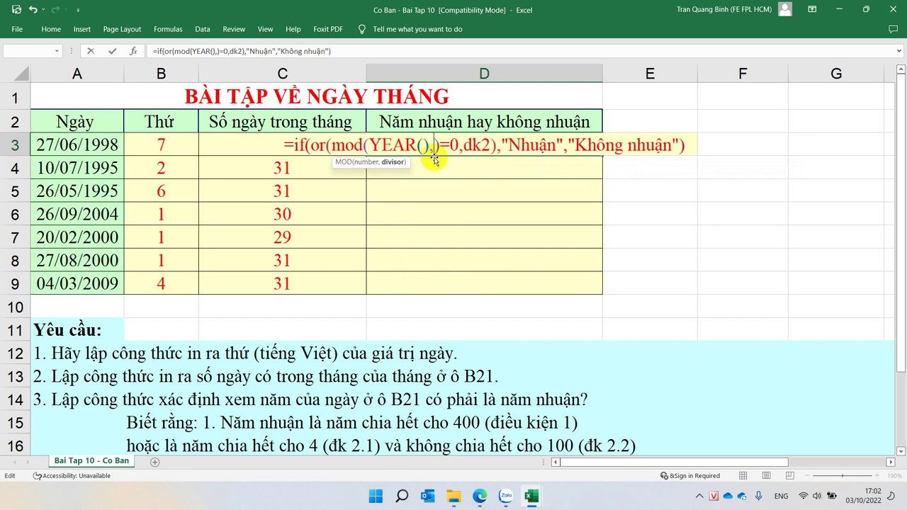
pyautogui.write('400')
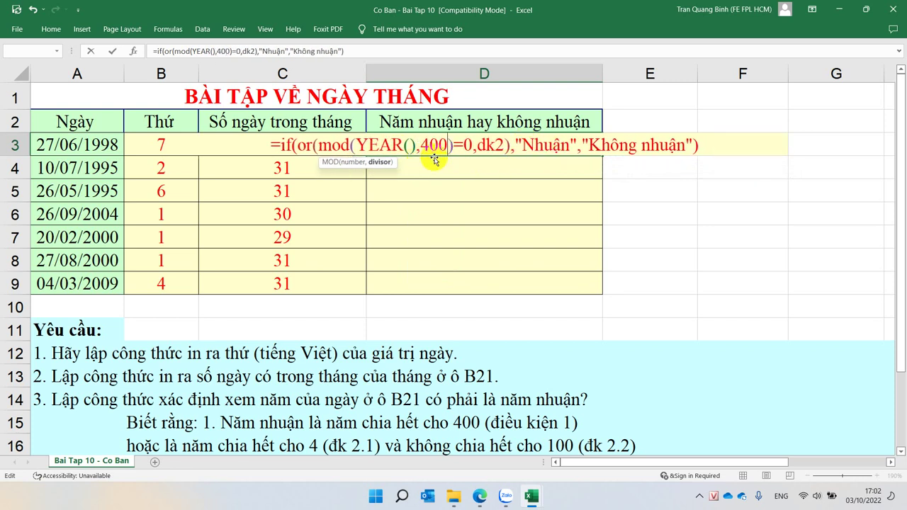
pyautogui.click(413, 146)
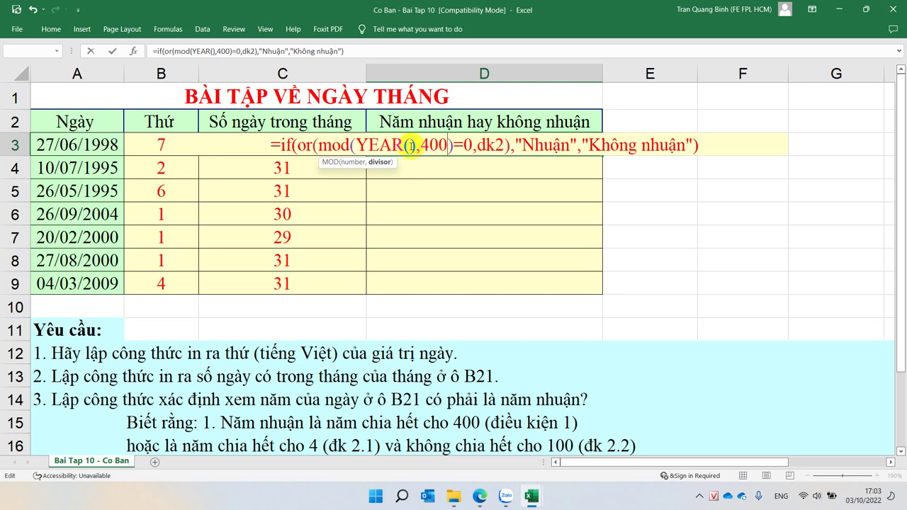
pyautogui.click(86, 145)
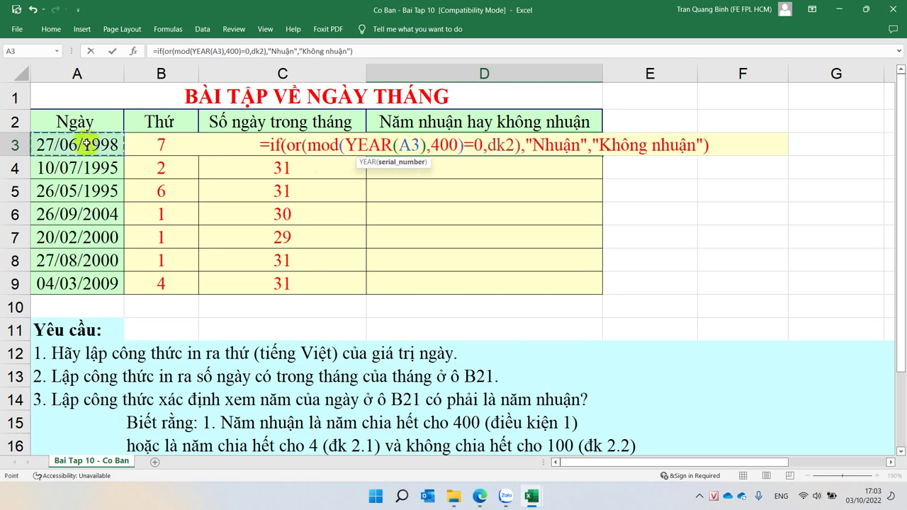
pyautogui.click(327, 144)
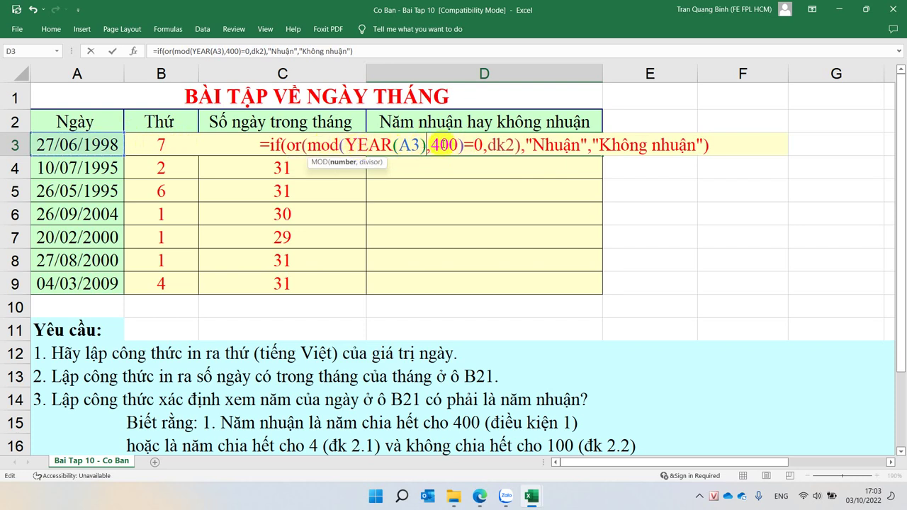
pyautogui.click(441, 144)
pyautogui.click(484, 145)
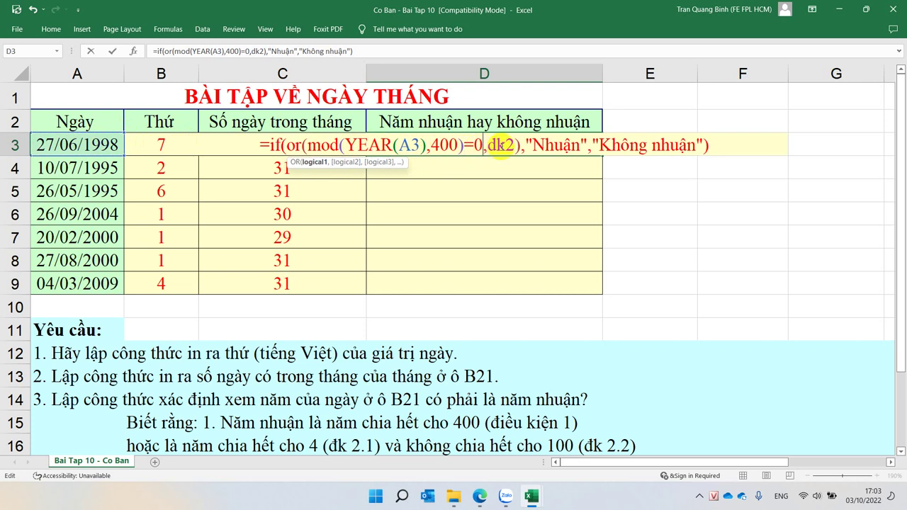
# Step: Replace the dk2 placeholder with a nested or(,DK2)
pyautogui.doubleClick(502, 146)
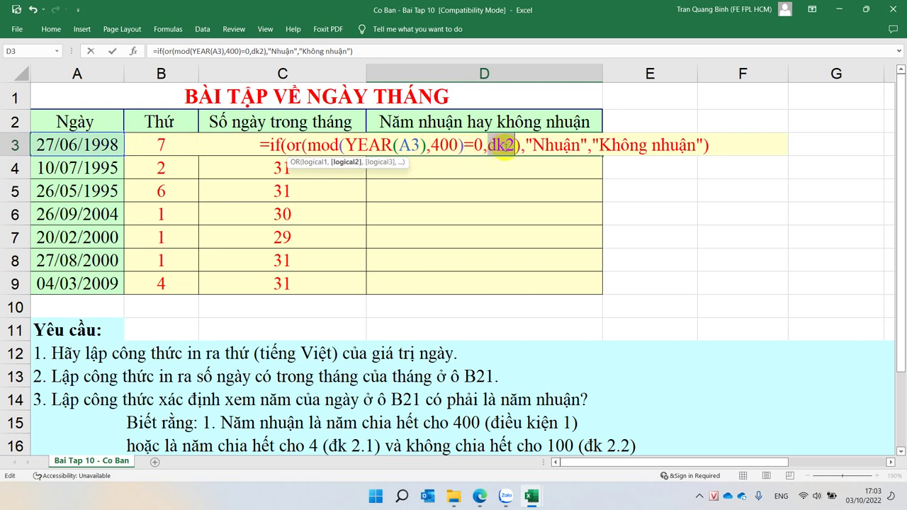
pyautogui.write('o')
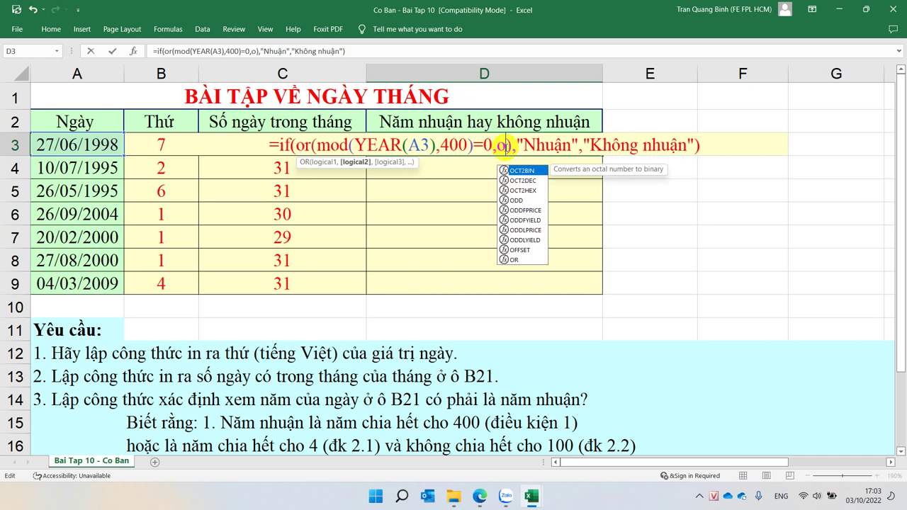
pyautogui.write('r()')
pyautogui.press('Left')
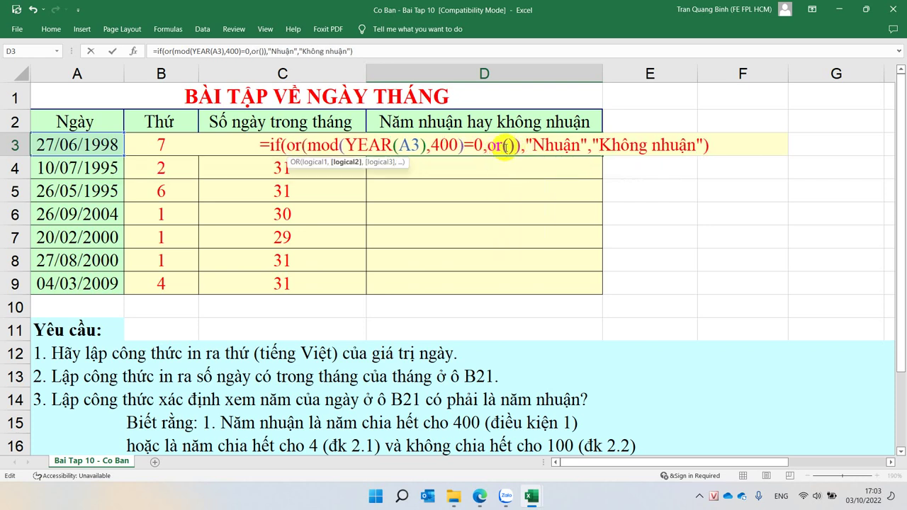
pyautogui.click(508, 147)
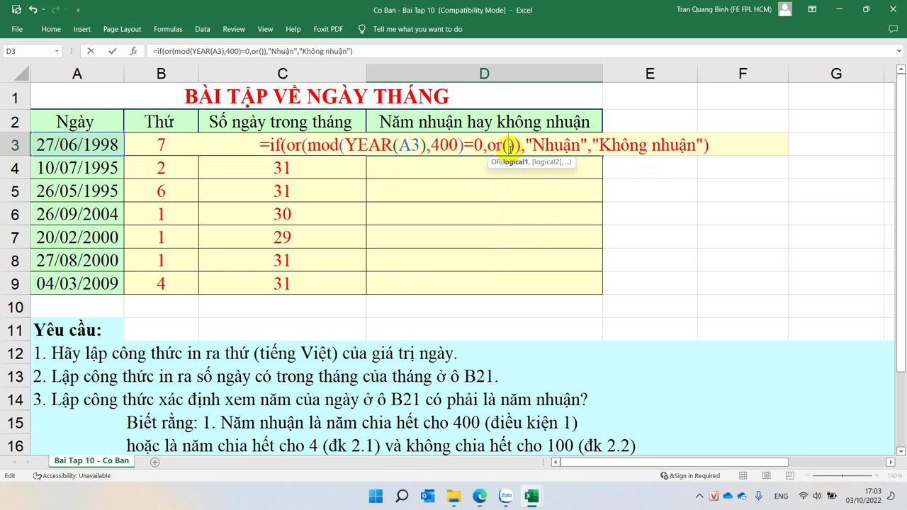
pyautogui.write(',')
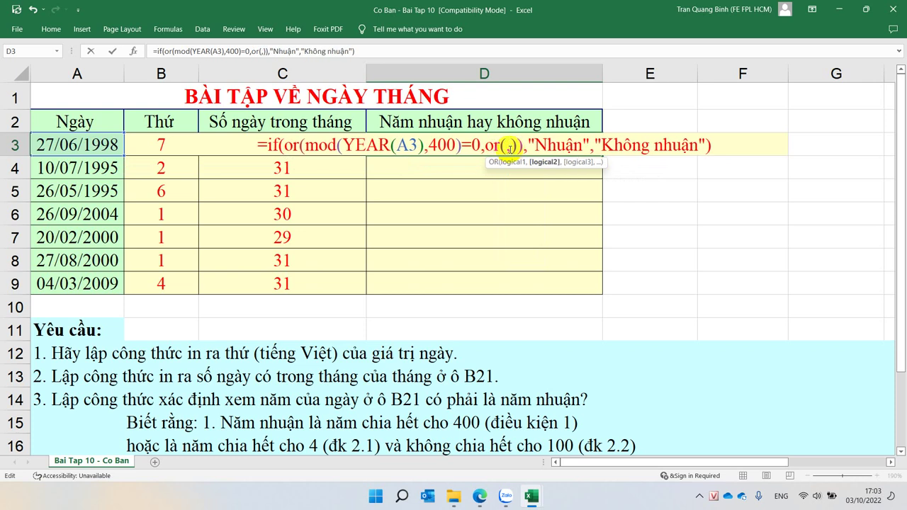
pyautogui.write('DK')
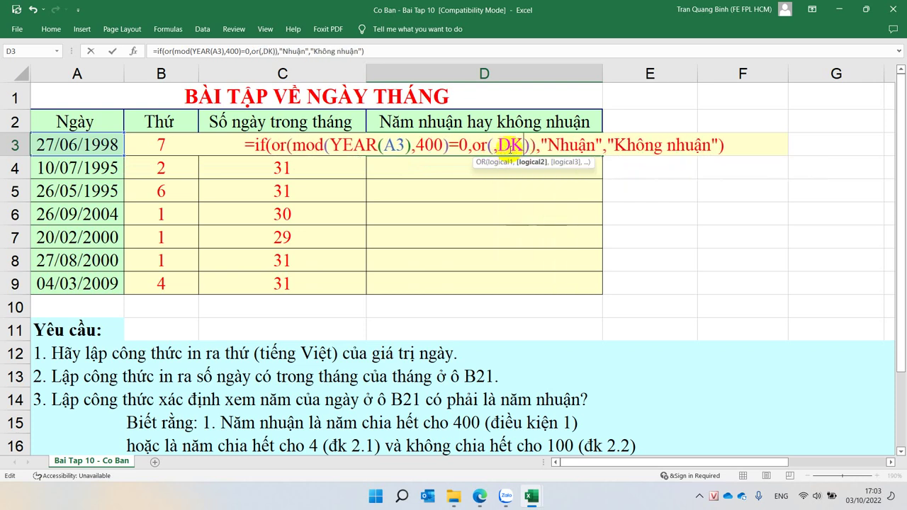
pyautogui.write('2')
pyautogui.click(488, 145)
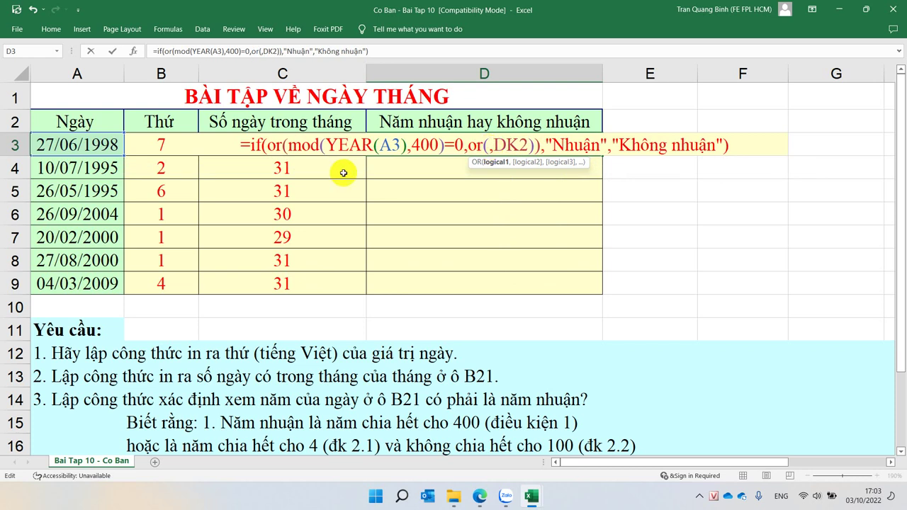
# Step: Copy the 400 test into the nested OR's first slot as mod(YEAR(A3),4)=0
pyautogui.moveTo(288, 145); pyautogui.dragTo(488, 150)
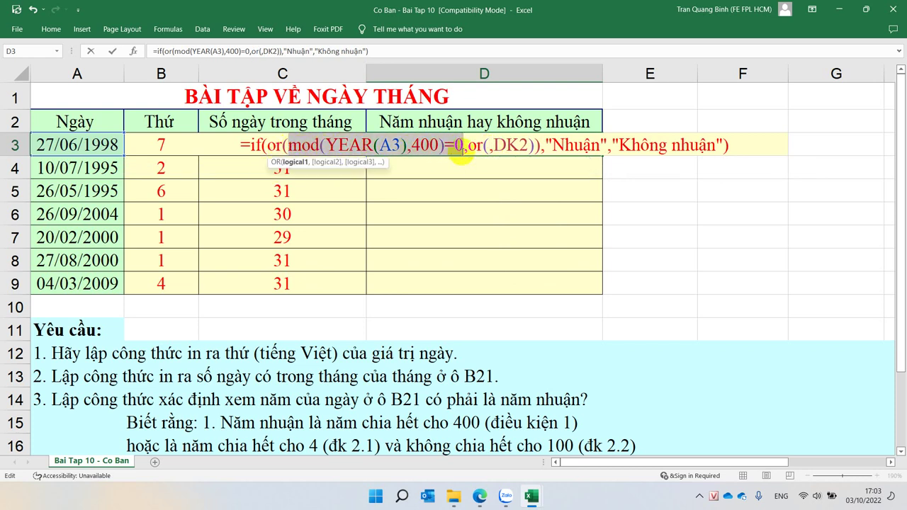
pyautogui.hotkey('ctrl', 'c')
pyautogui.click(489, 148)
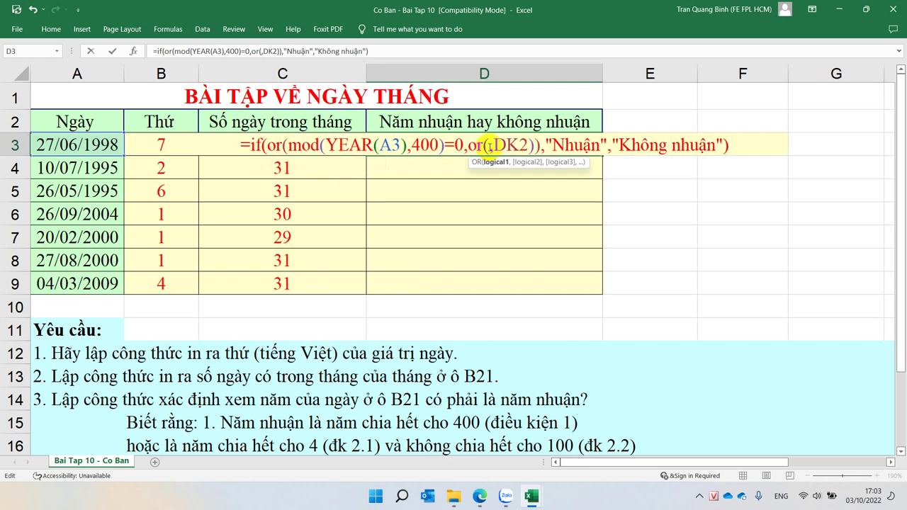
pyautogui.hotkey('ctrl', 'v')
pyautogui.click(548, 147)
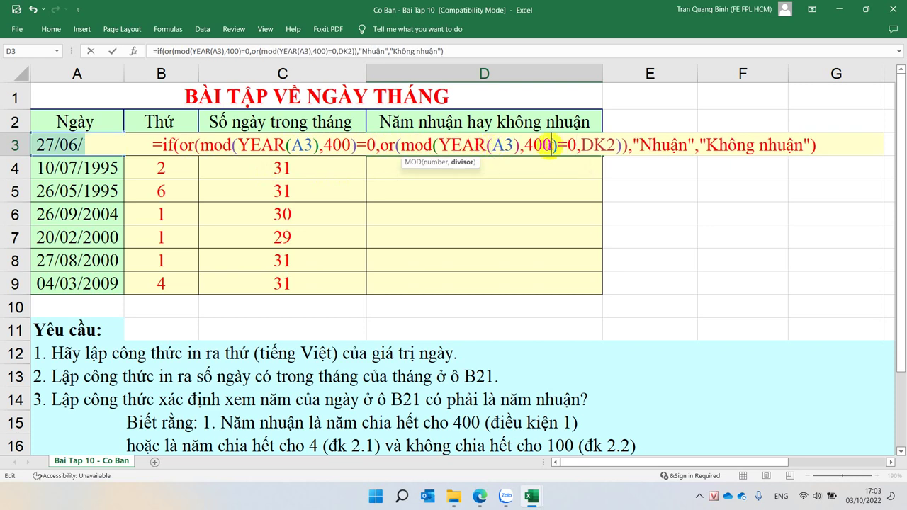
pyautogui.press('BackSpace')
pyautogui.press('BackSpace')
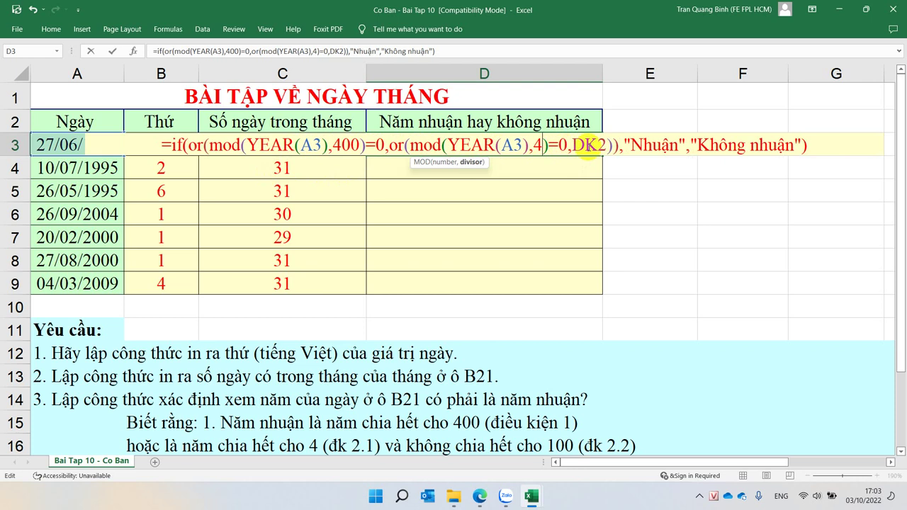
# Step: Replace DK2 with mod(YEAR(A3),100)<>0
pyautogui.doubleClick(586, 148)
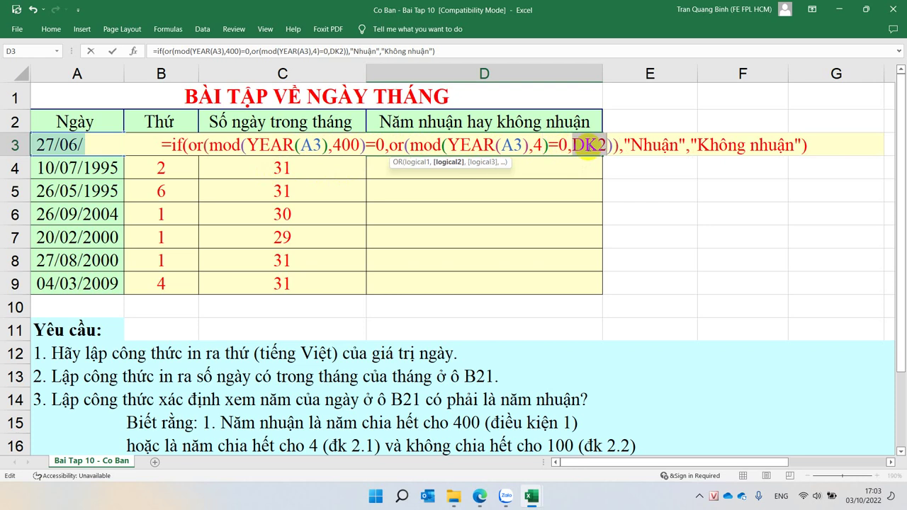
pyautogui.hotkey('ctrl', 'v')
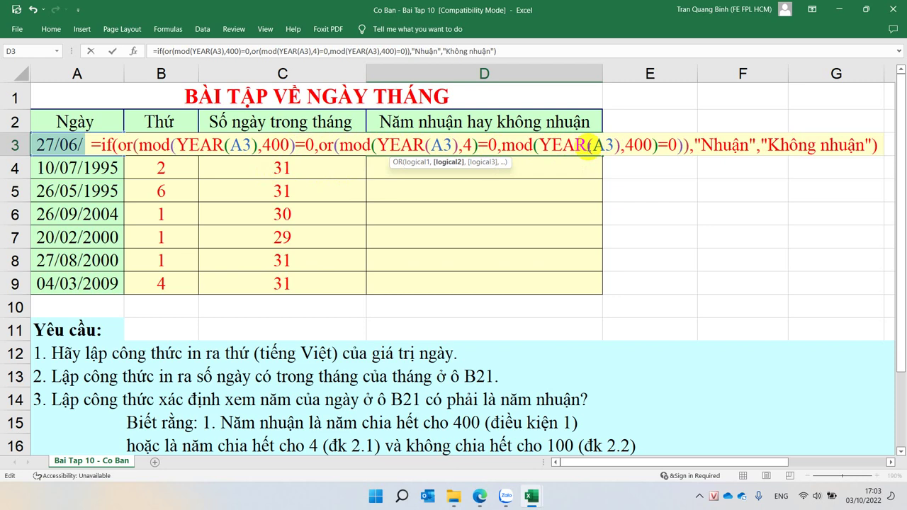
pyautogui.click(629, 145)
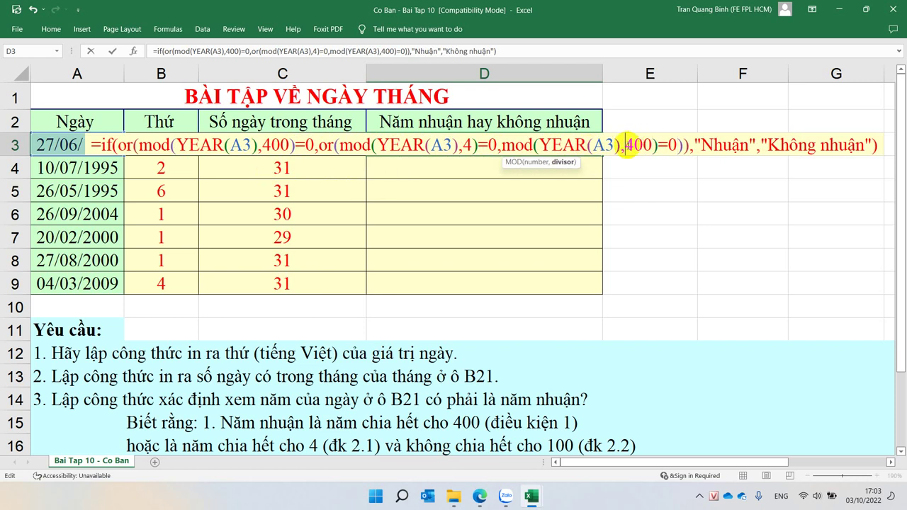
pyautogui.press('BackSpace')
pyautogui.write('1')
pyautogui.click(659, 144)
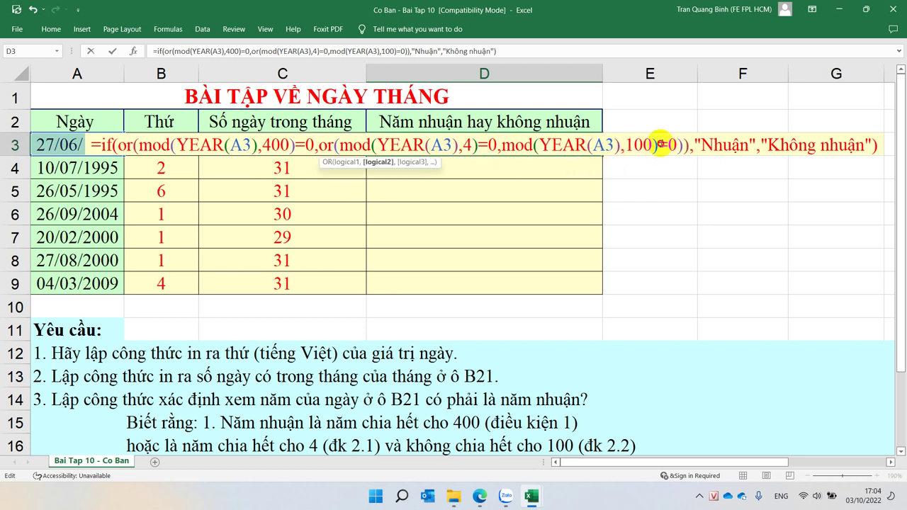
pyautogui.hotkey('shift', 'Right')
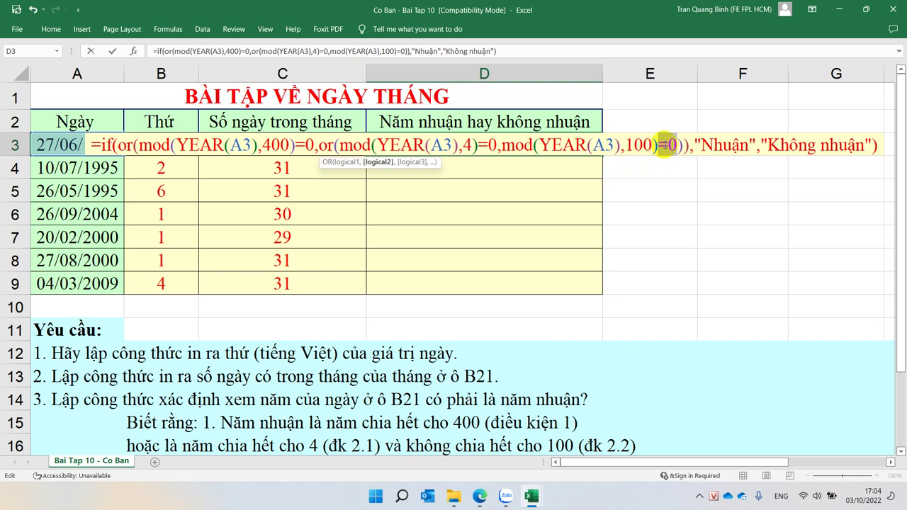
pyautogui.hotkey('shift', 'Left')
pyautogui.write('<>')
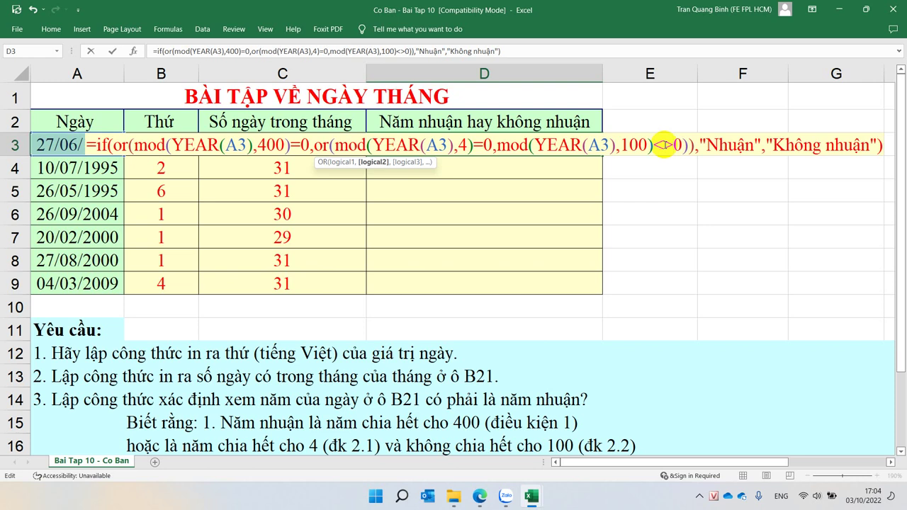
# Step: Commit the leap-year formula in D3 and fill it down to D9
pyautogui.hotkey('ctrl', 'Return')
pyautogui.press('Return')
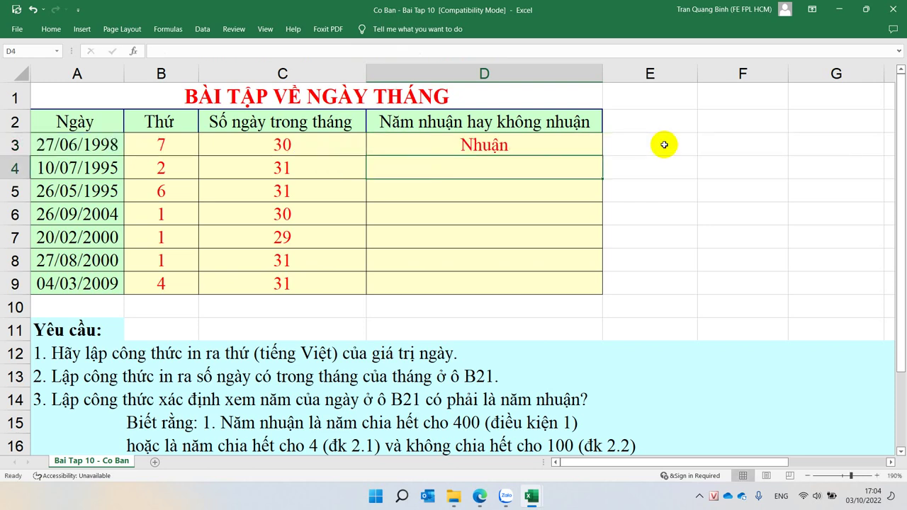
pyautogui.click(535, 140)
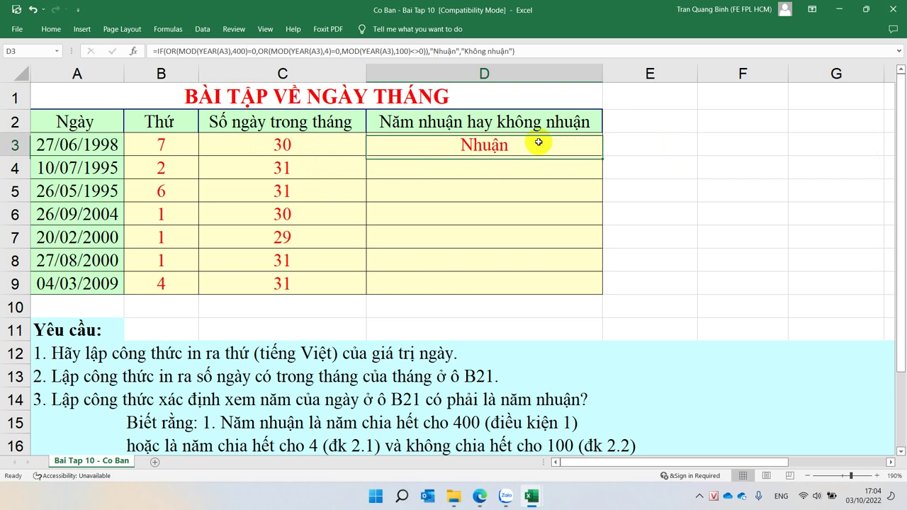
pyautogui.doubleClick(603, 158)
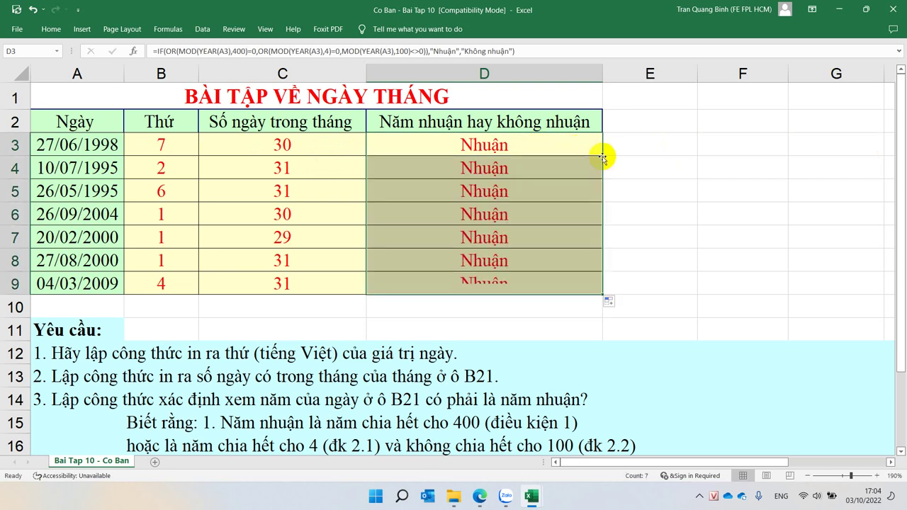
pyautogui.doubleClick(533, 141)
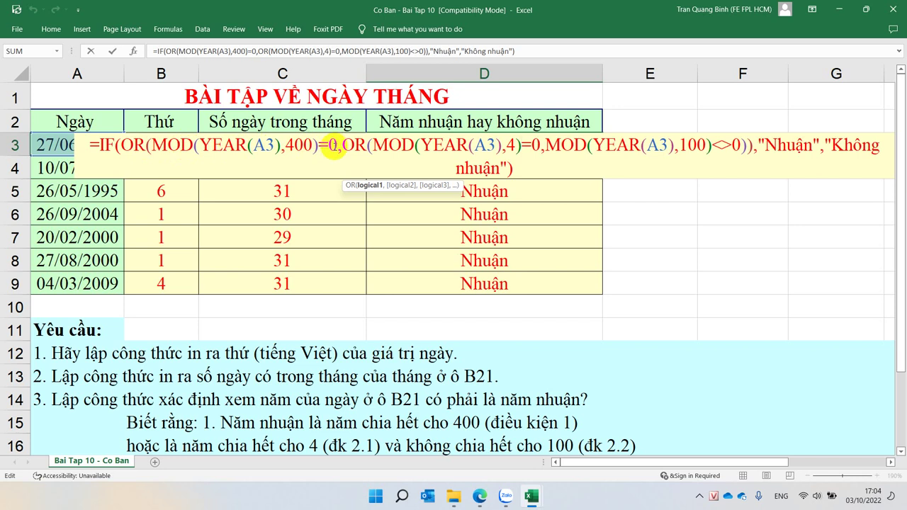
# Step: Change the inner OR to AND so D3 shows "Không nhuận" for 27/06/1998
pyautogui.click(334, 149)
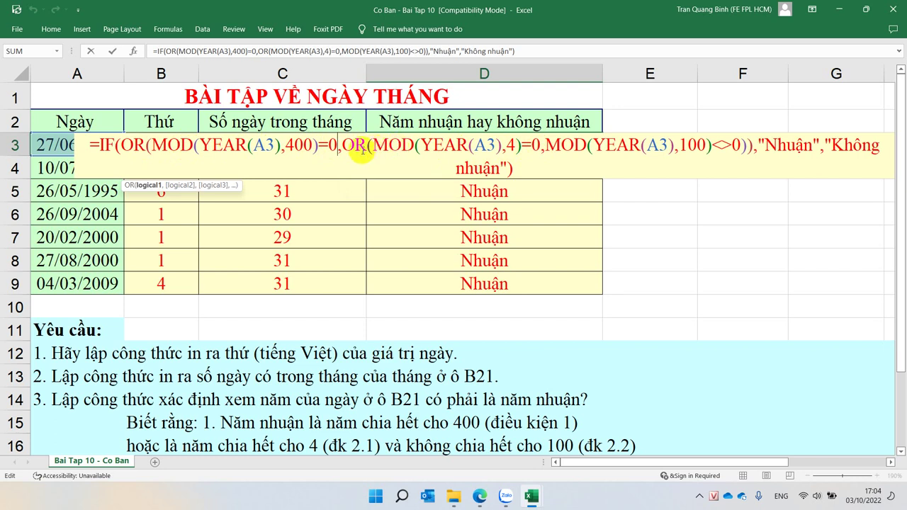
pyautogui.click(363, 147)
pyautogui.press('BackSpace')
pyautogui.press('BackSpace')
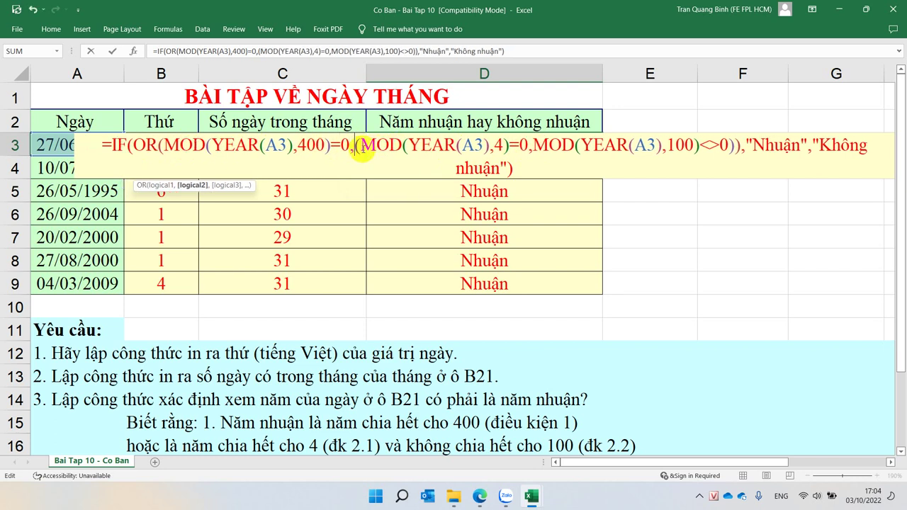
pyautogui.write('and')
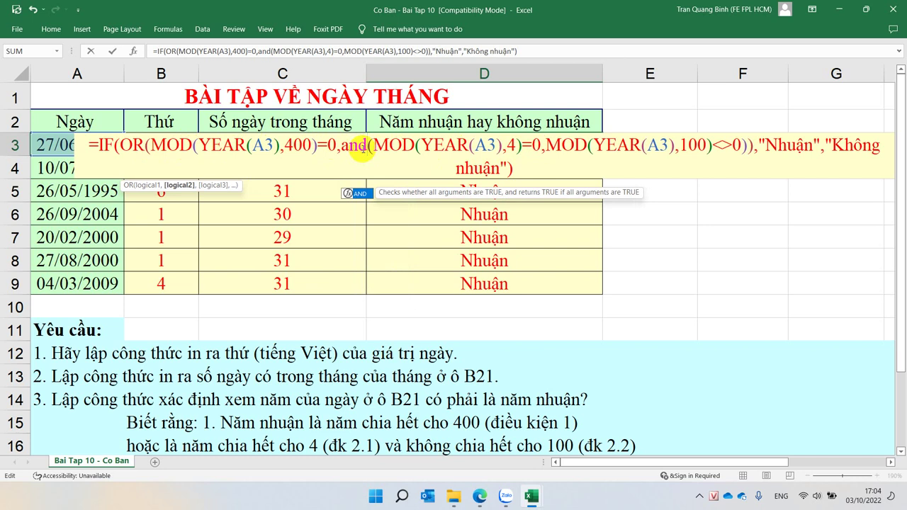
pyautogui.press('Return')
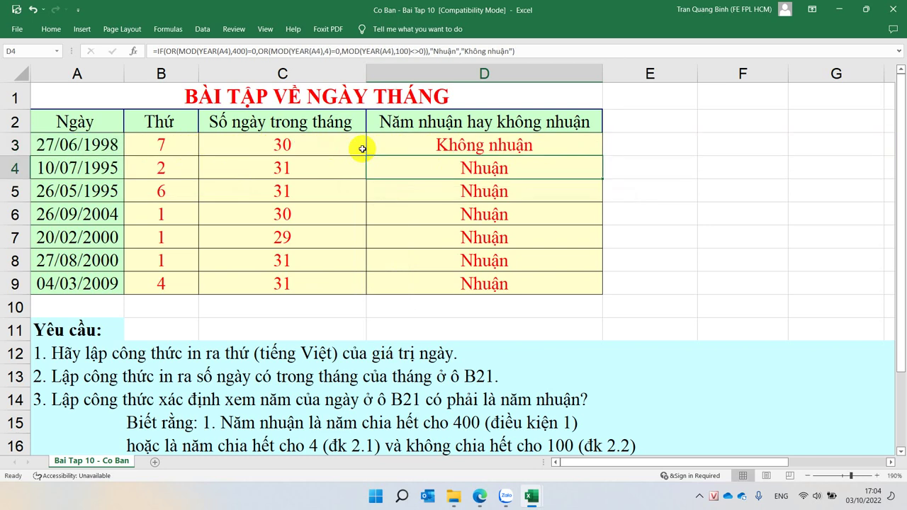
# Step: Fill D3's corrected AND-based leap-year formula down through D9
pyautogui.click(456, 130)
pyautogui.click(472, 144)
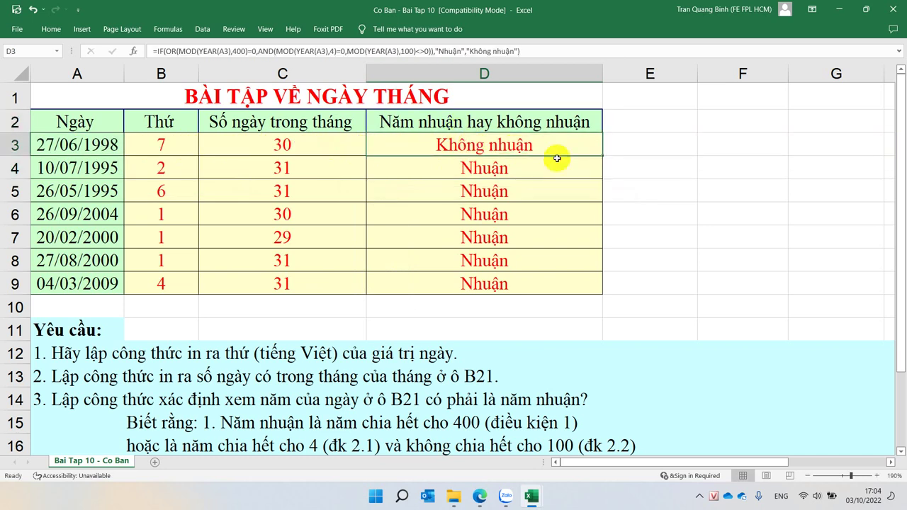
pyautogui.doubleClick(600, 156)
# Step: Check D3's formula in edit mode and commit it unchanged
pyautogui.click(488, 144)
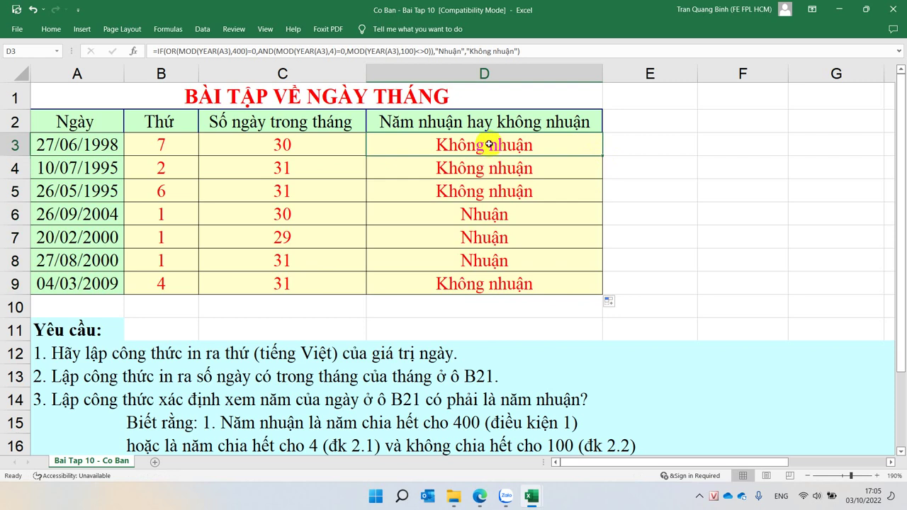
pyautogui.doubleClick(489, 145)
pyautogui.doubleClick(358, 144)
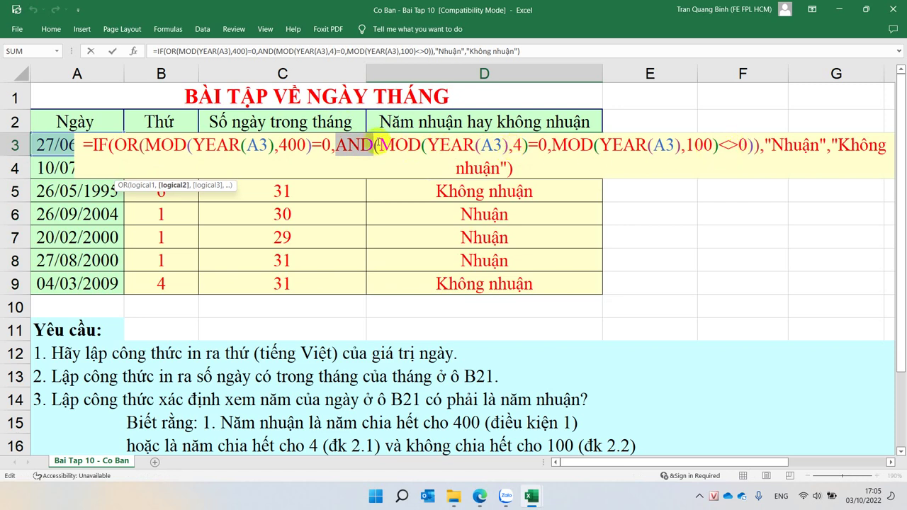
pyautogui.press('Return')
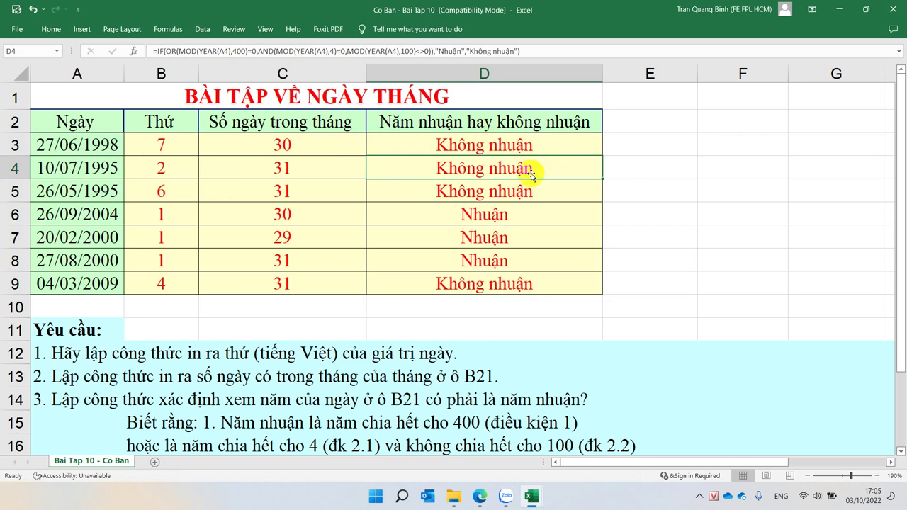